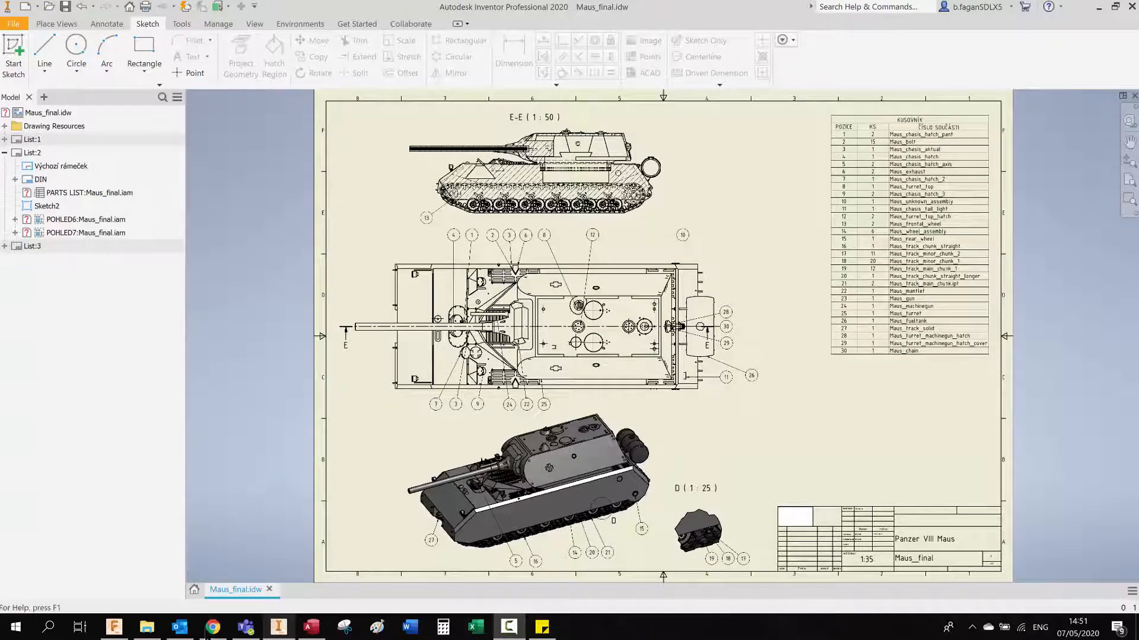
# Switch to the Chrome browser and sign in to the Autodesk account with the prefilled e-mail and password.
pyautogui.click(213, 627)
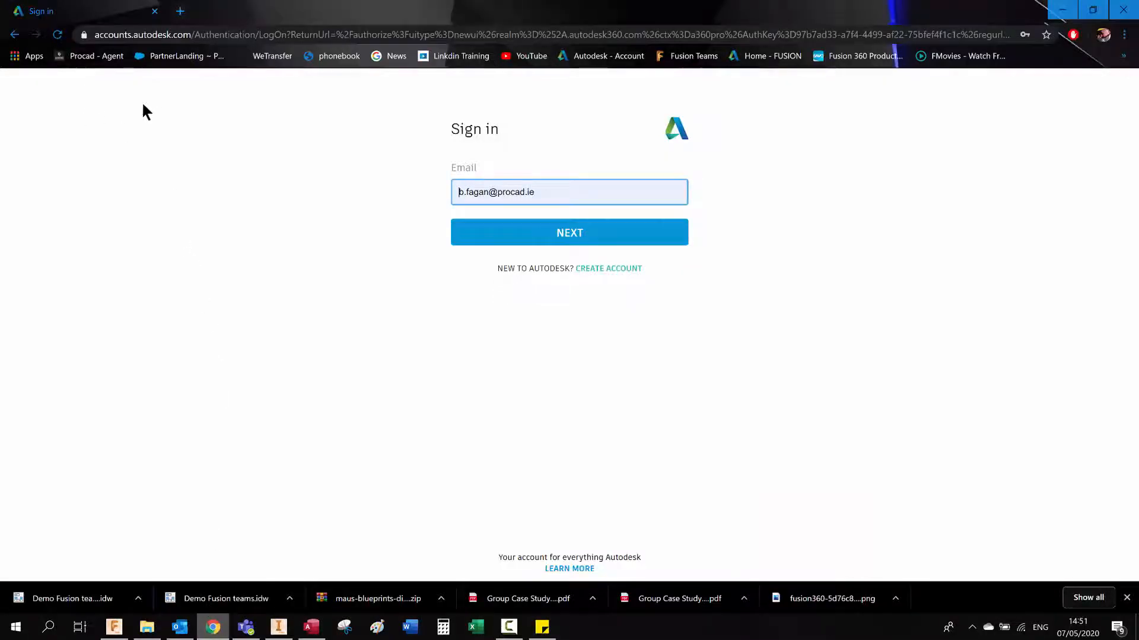
pyautogui.click(595, 239)
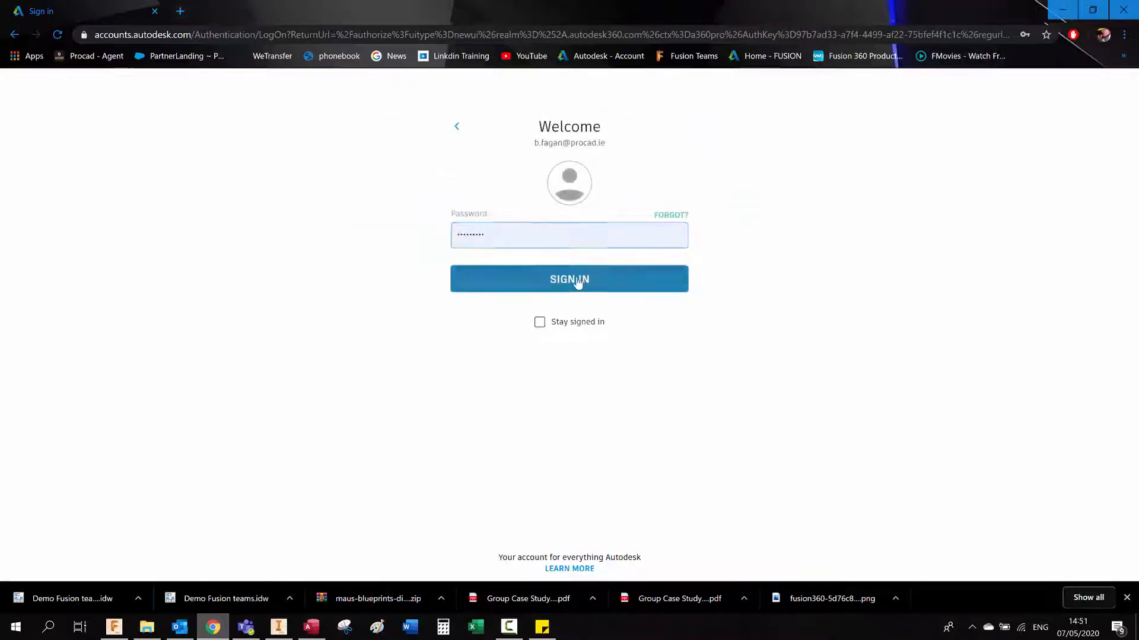
pyautogui.click(577, 281)
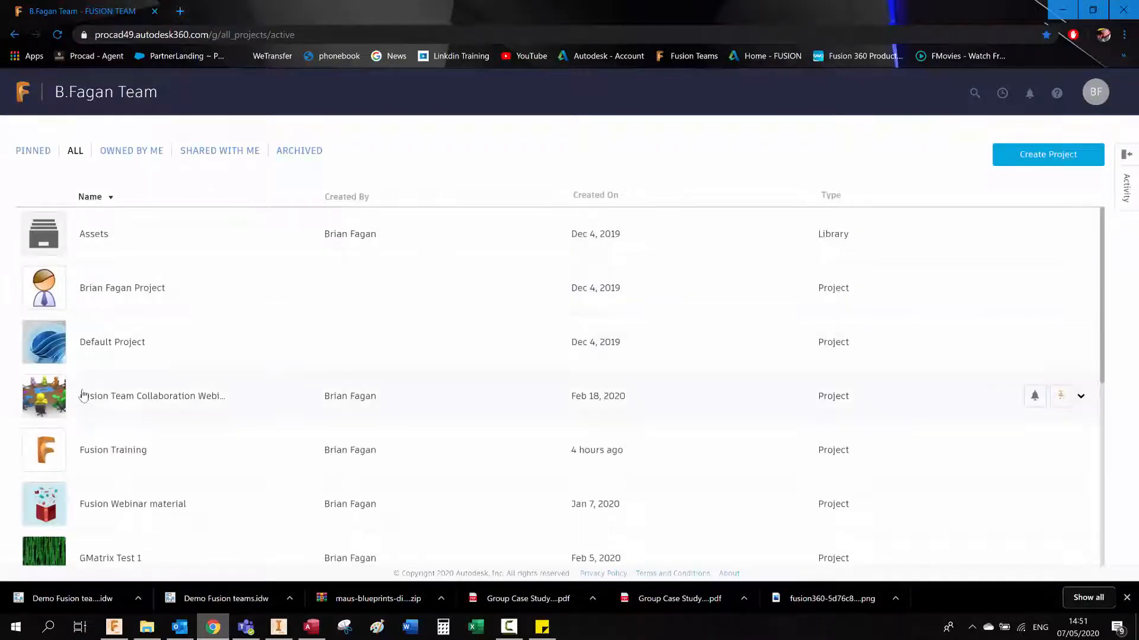
# Create a new team project named Inventor Demo with the preselected project avatar.
pyautogui.scroll(-4, 83, 425)
pyautogui.scroll(4, 77, 543)
pyautogui.click(1057, 155)
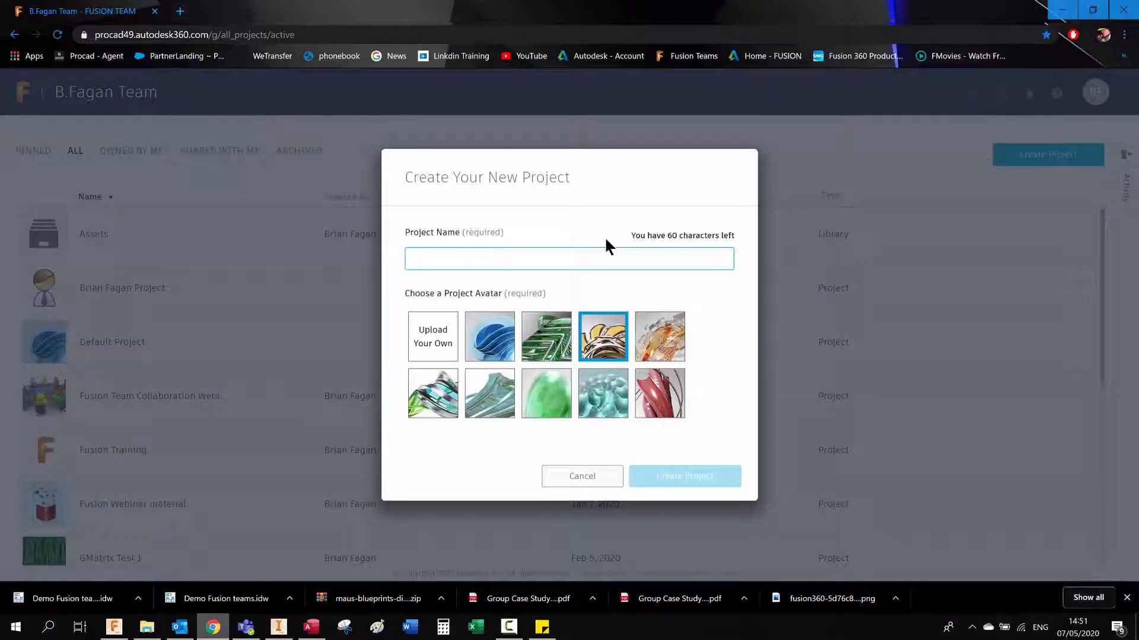
pyautogui.write('I')
pyautogui.press('BackSpace')
pyautogui.write('Invnetor Demo')
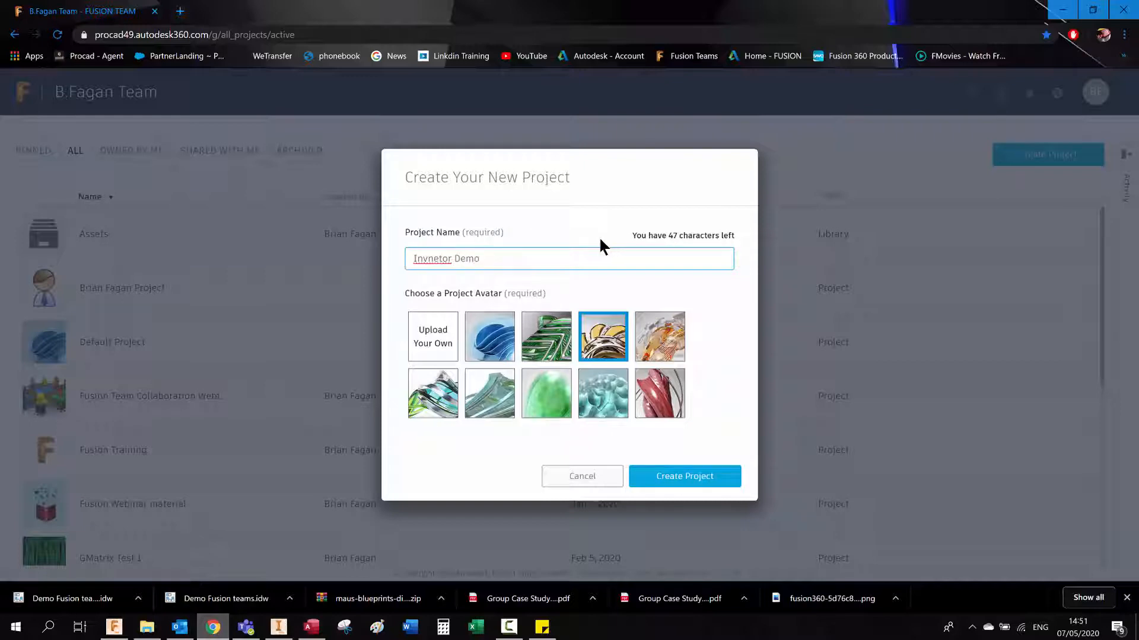
pyautogui.click(430, 259)
pyautogui.write('e')
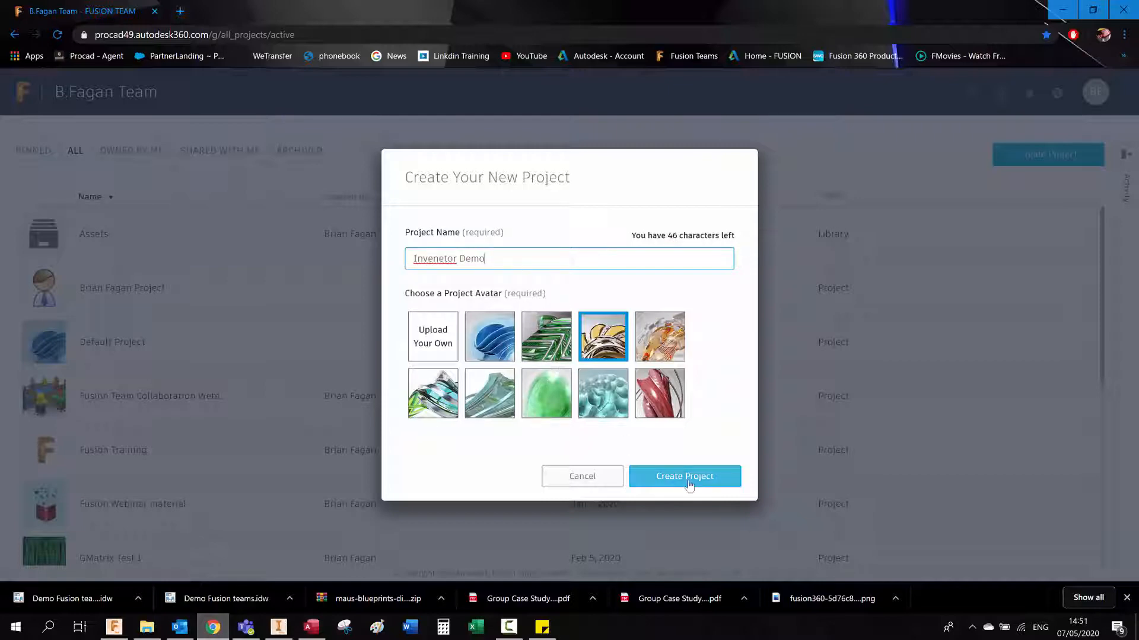
pyautogui.click(442, 259)
pyautogui.press('BackSpace')
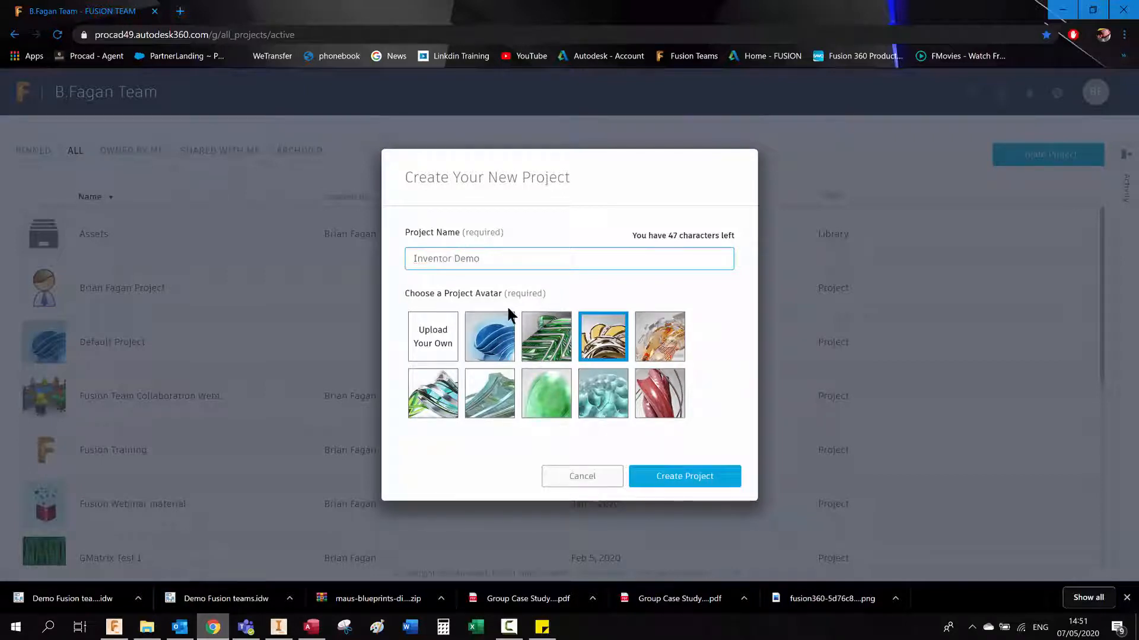
pyautogui.click(678, 487)
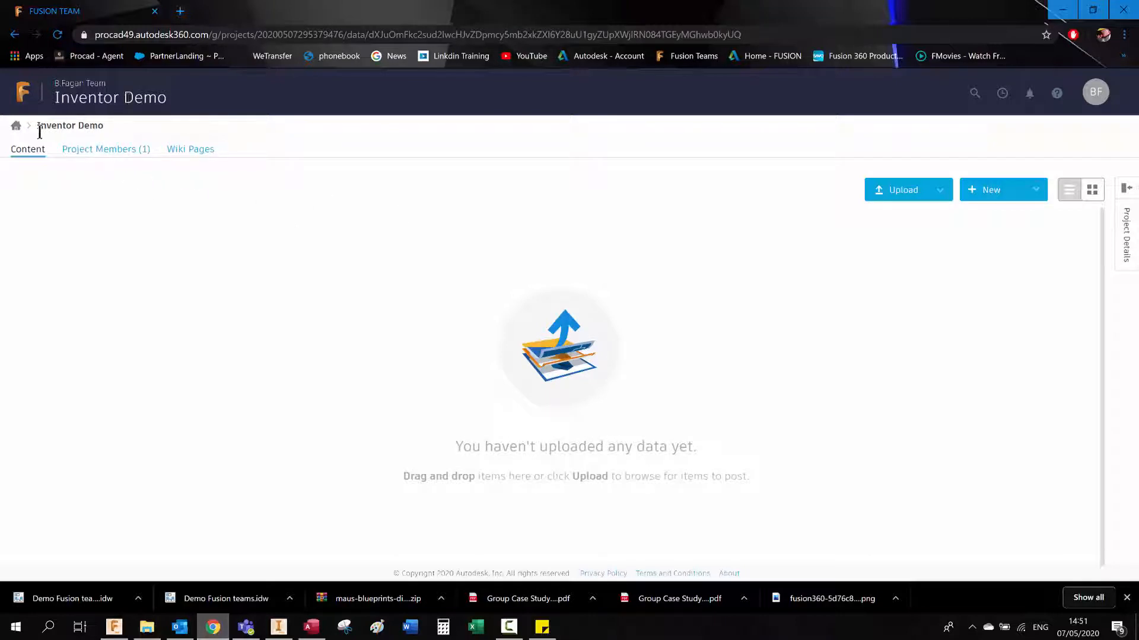
# Return to the list of all projects, find the new Inventor Demo project and open it.
pyautogui.click(16, 126)
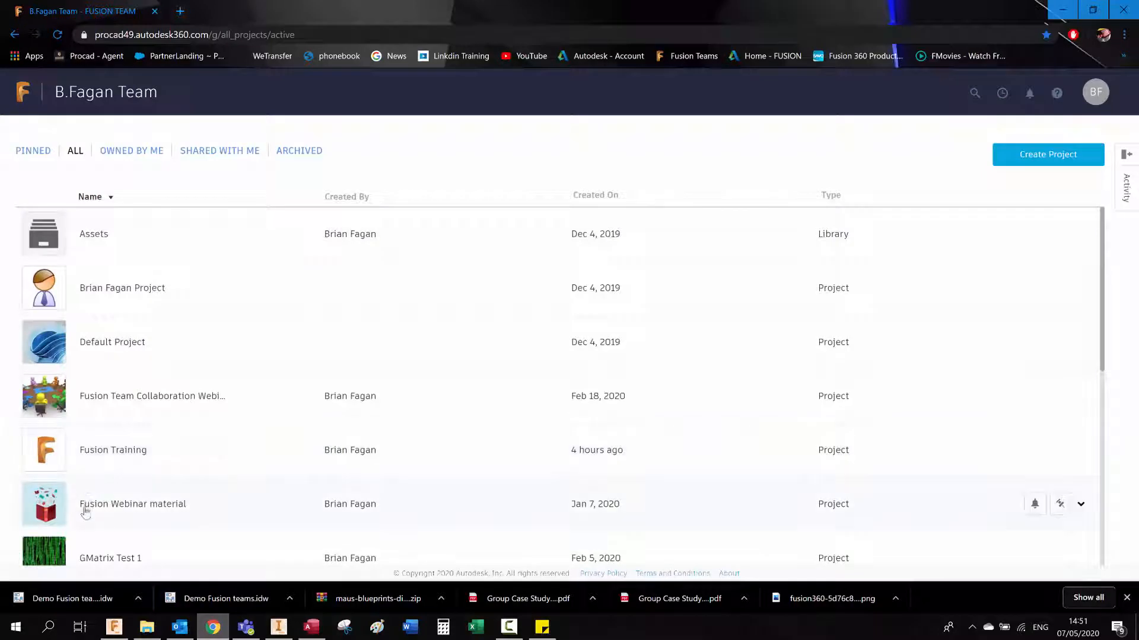
pyautogui.scroll(-7, 85, 511)
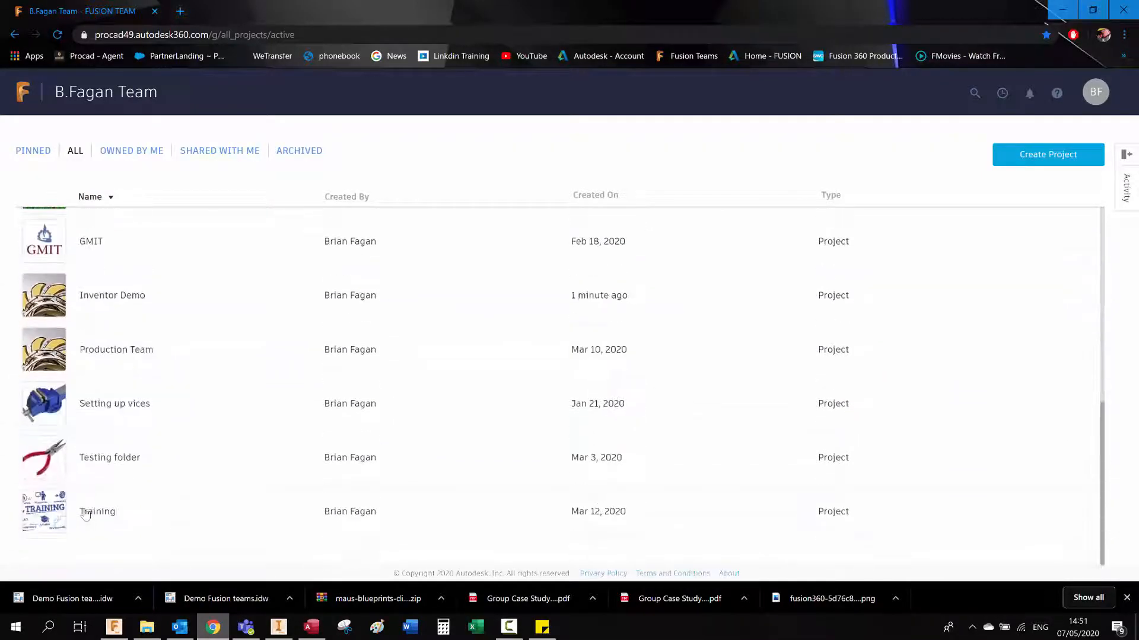
pyautogui.click(100, 303)
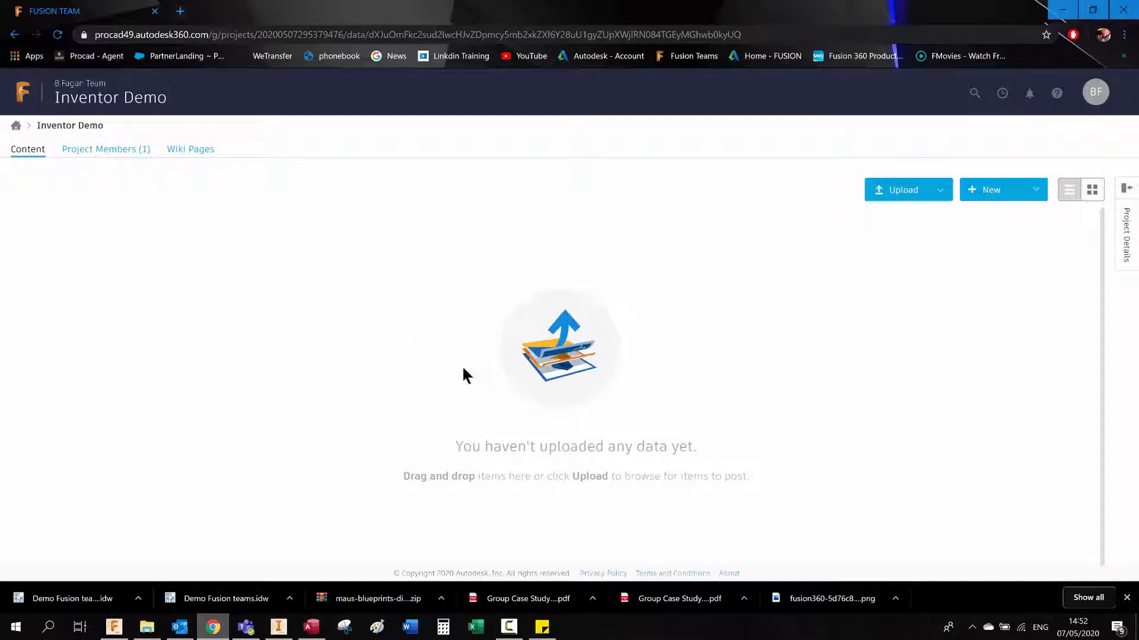
# Review the Inventor Demo project's members and the roles offered for invited people, without sending an invitation.
pyautogui.click(107, 151)
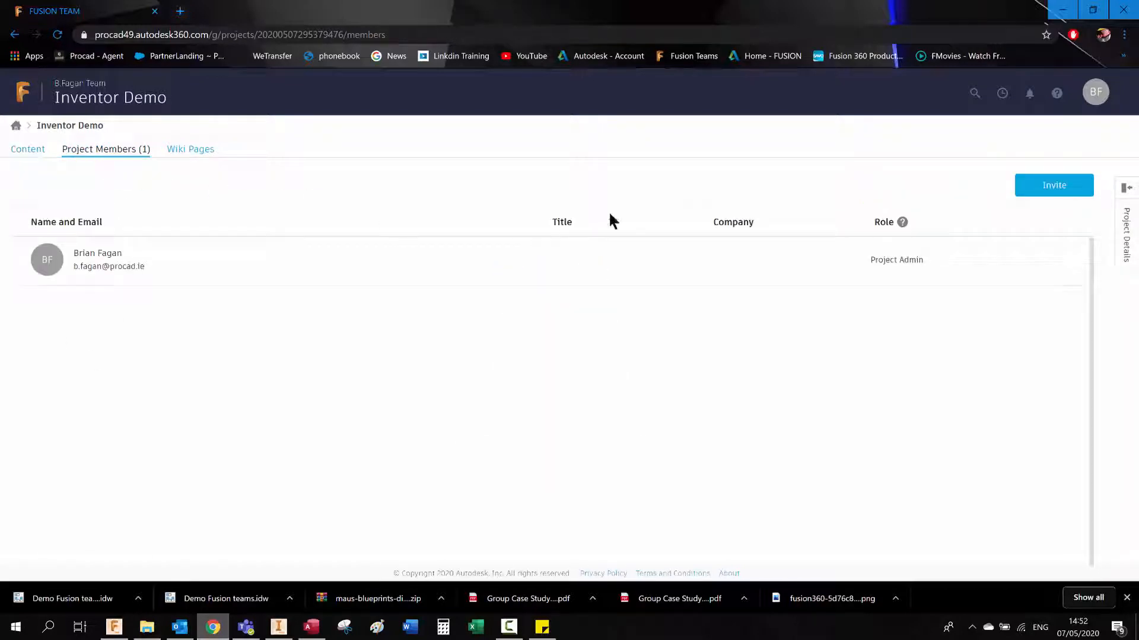
pyautogui.click(1025, 192)
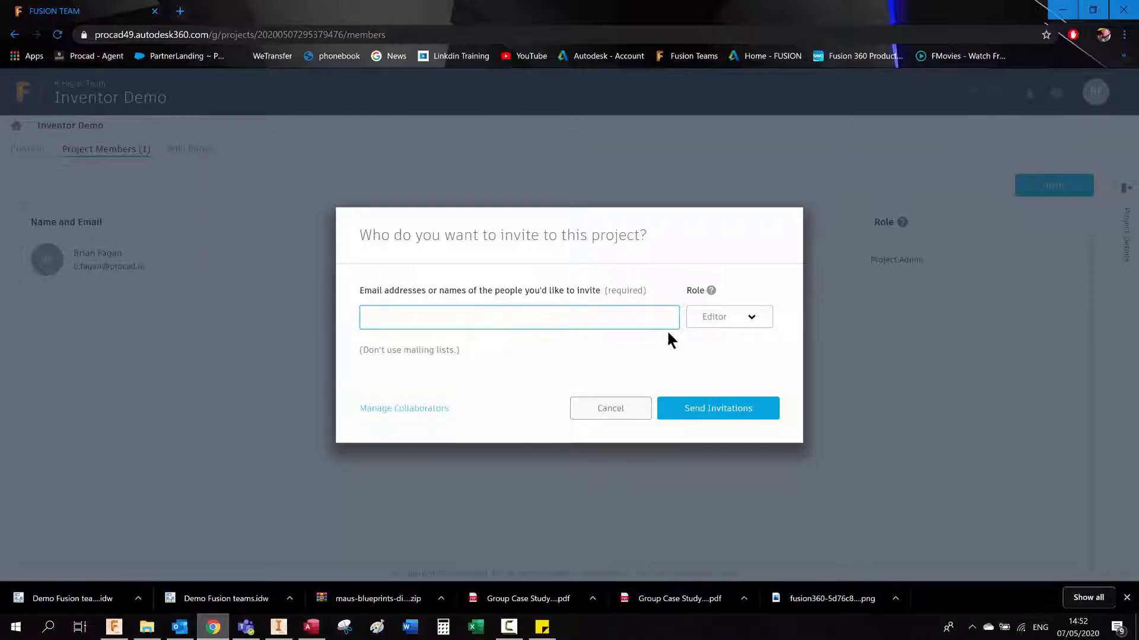
pyautogui.click(756, 323)
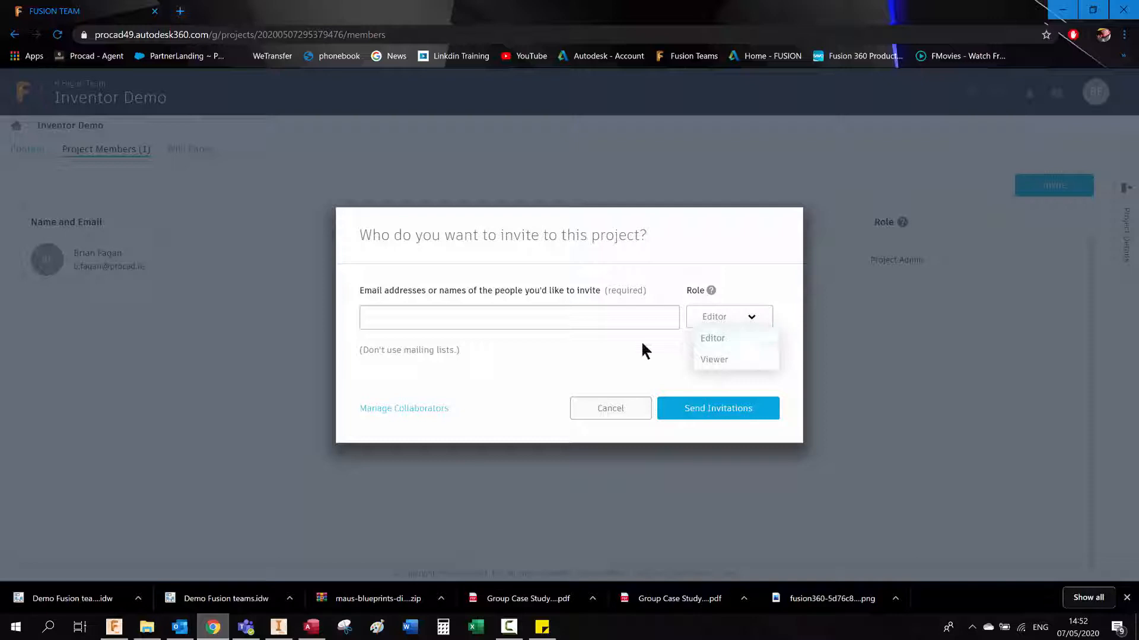
pyautogui.click(599, 413)
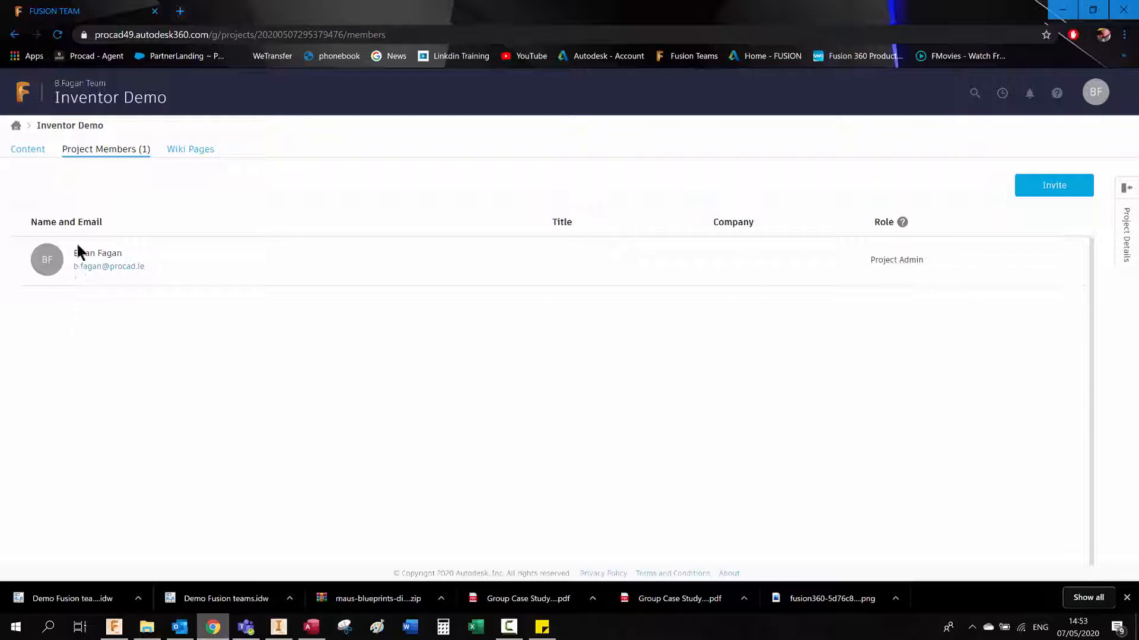
# Upload the file Demo Fusion teams.idw from the Desktop to the Inventor Demo project's content.
pyautogui.click(29, 152)
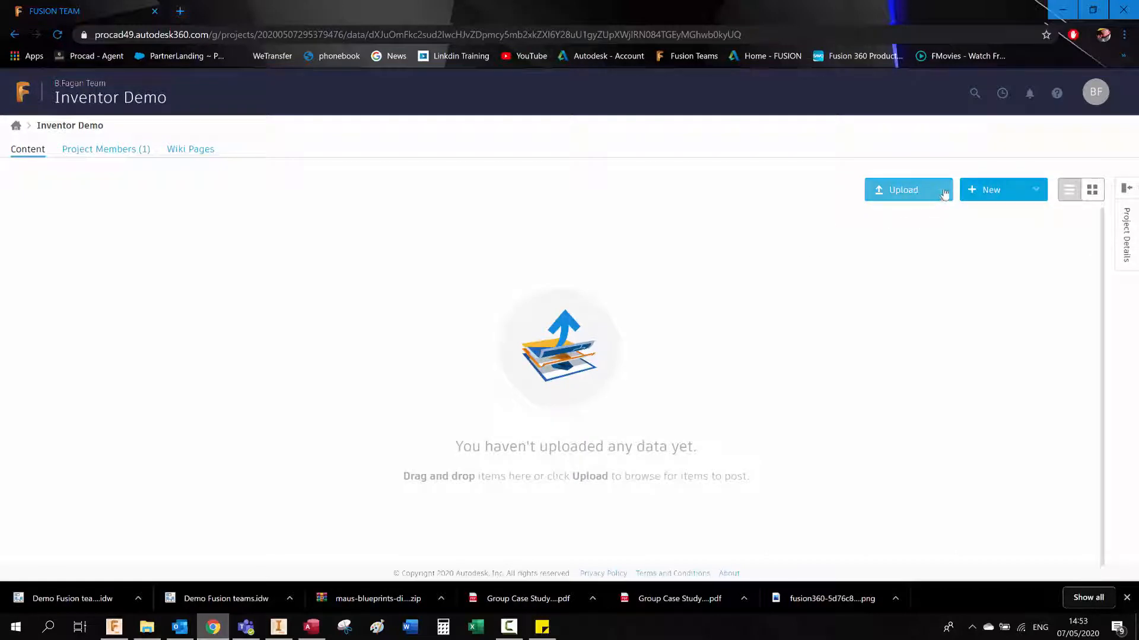
pyautogui.click(943, 194)
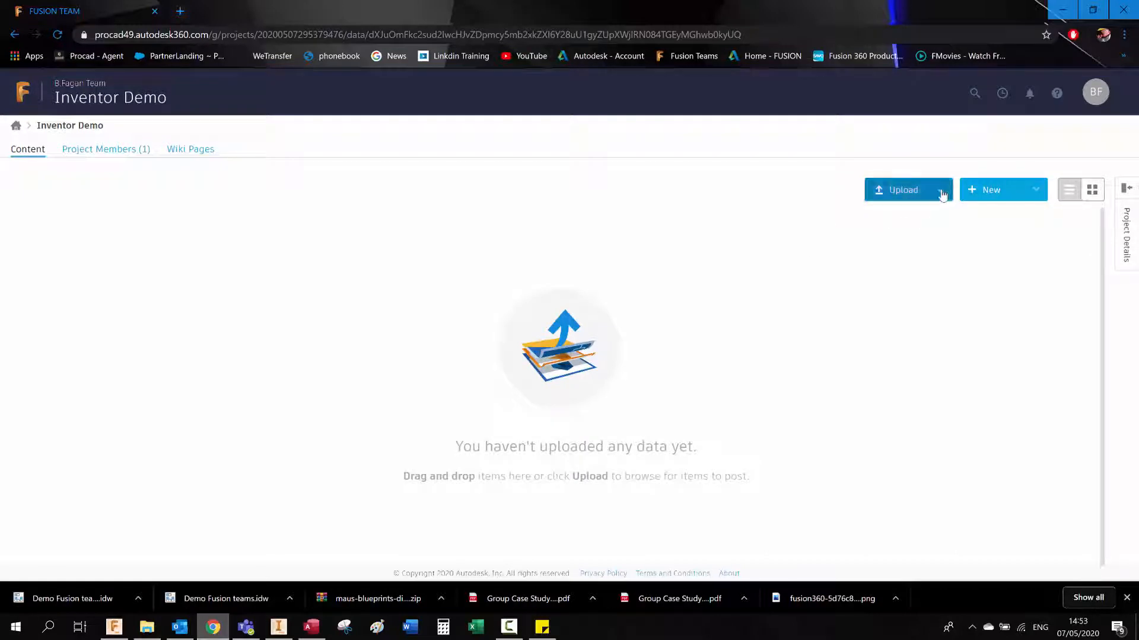
pyautogui.click(910, 214)
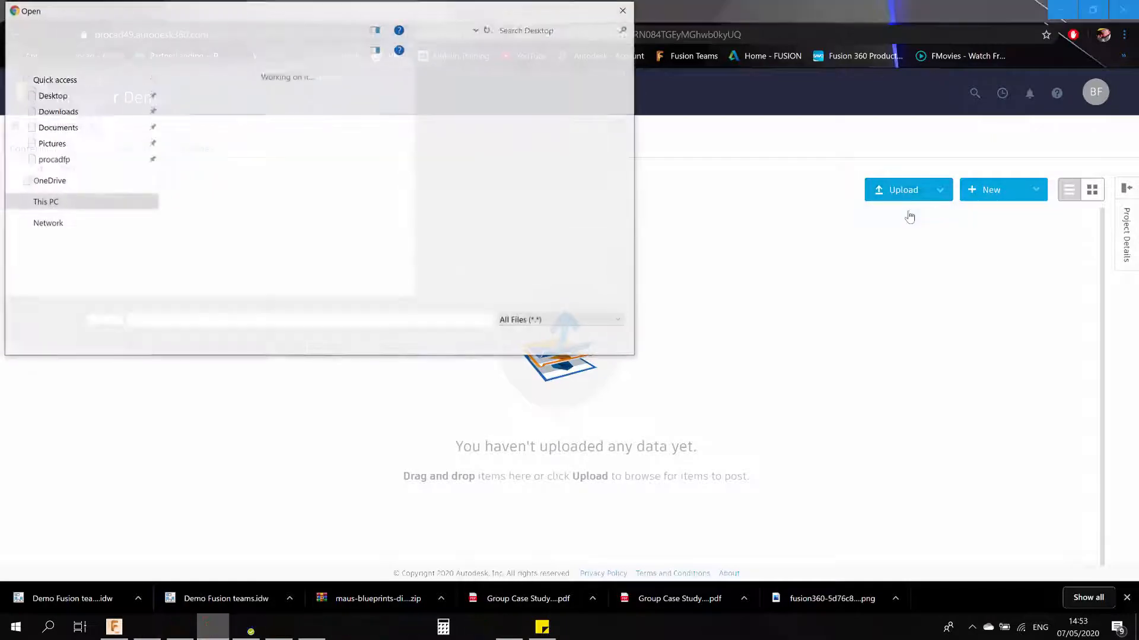
pyautogui.click(527, 98)
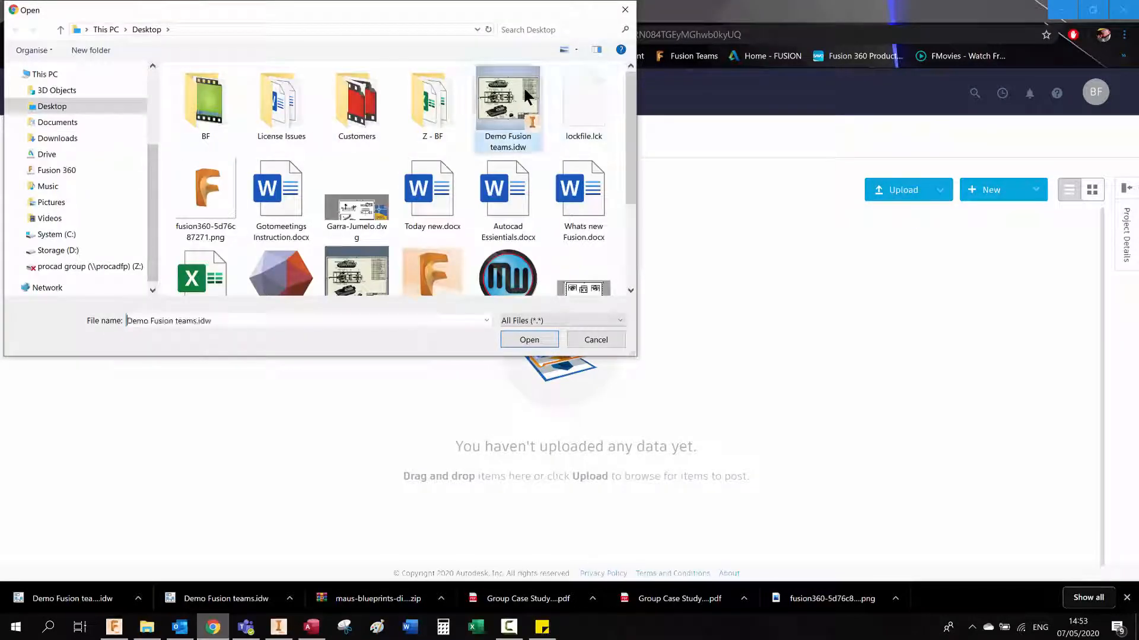
pyautogui.click(531, 337)
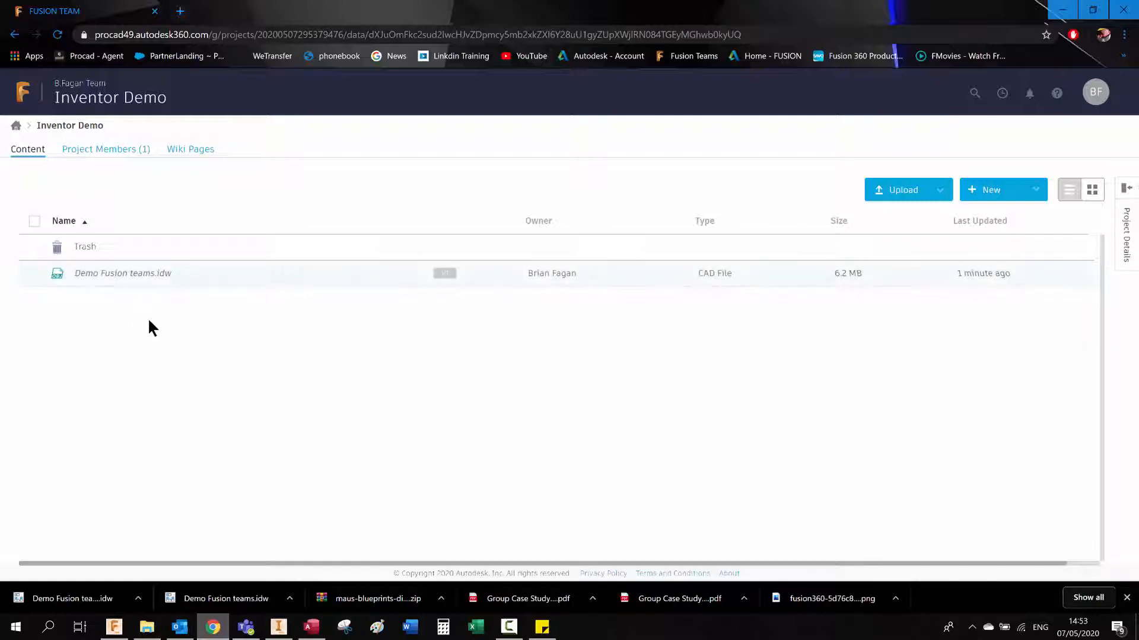
# Open the uploaded Demo Fusion teams.idw, look at its overview and comments, and display the drawing for viewing.
pyautogui.click(102, 274)
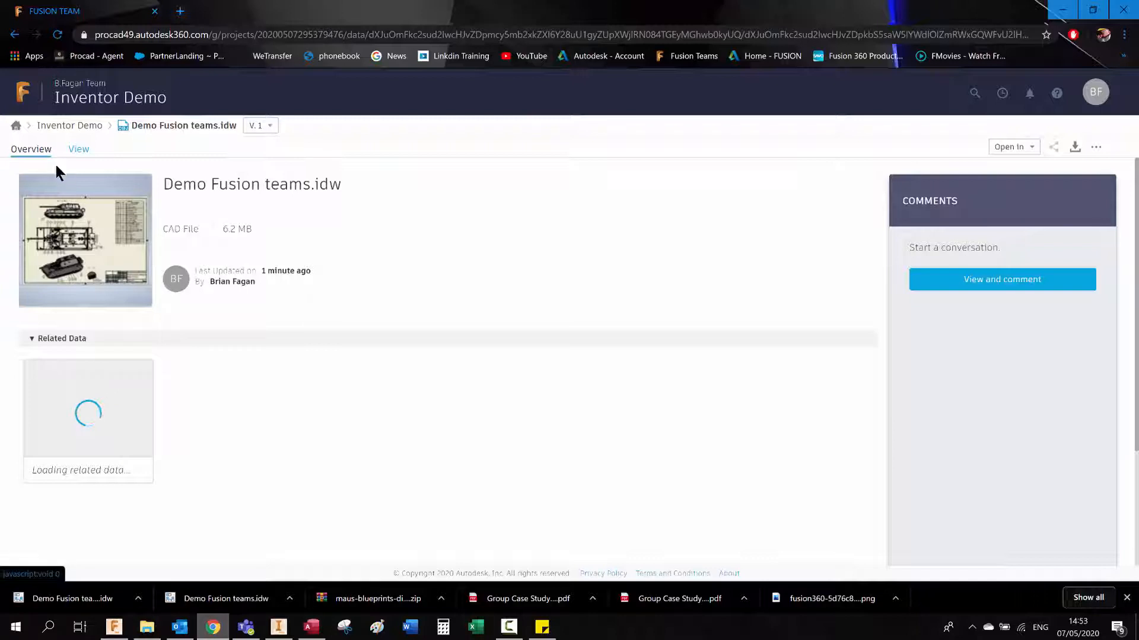
pyautogui.click(990, 285)
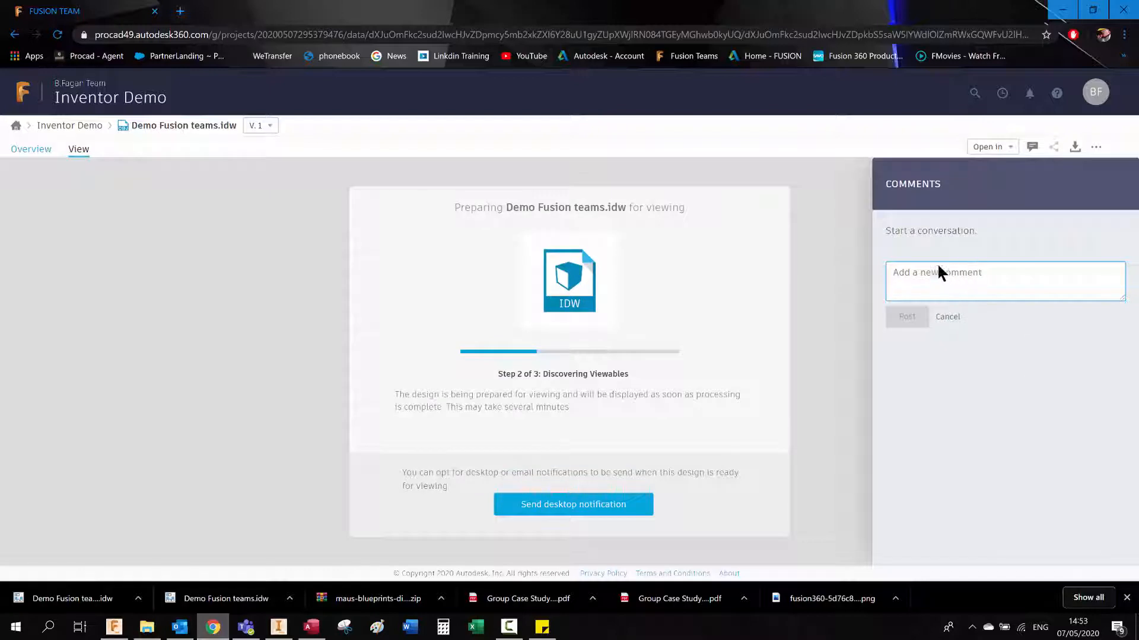
pyautogui.click(28, 150)
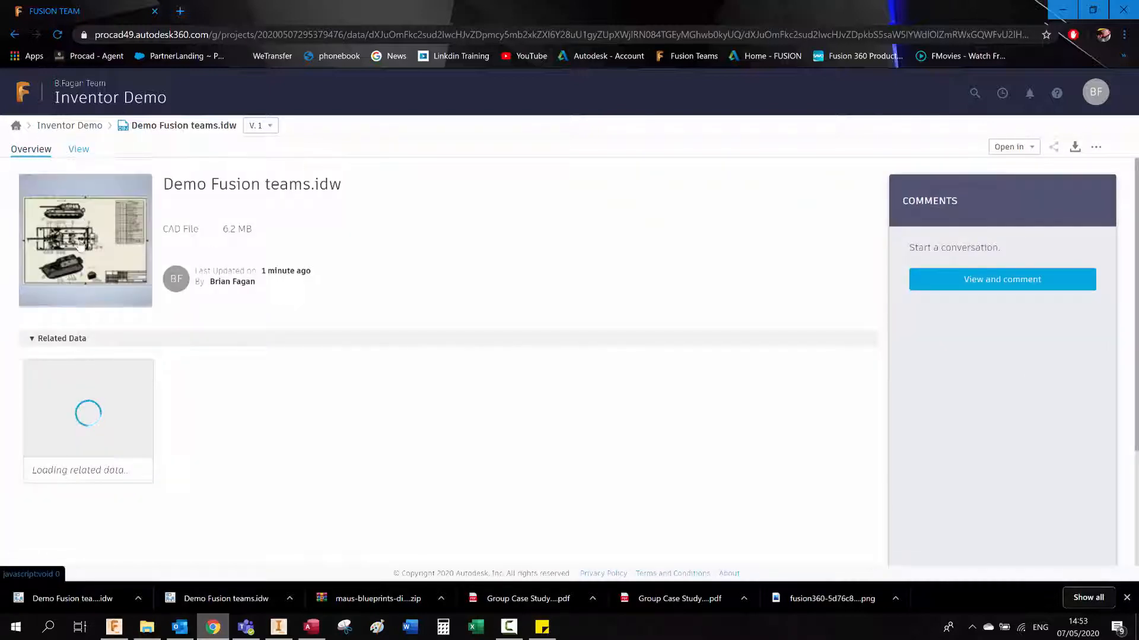
pyautogui.click(89, 248)
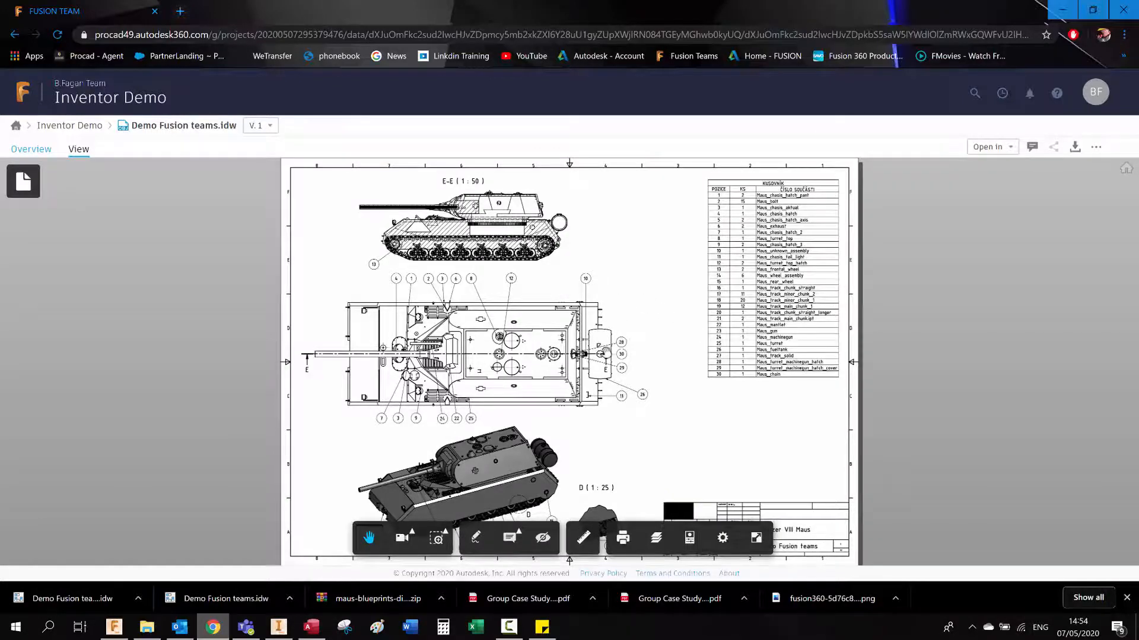
# Mark up balloon 13 of section view E-E with a circled callout reading "Change number to 30" and save the markup.
pyautogui.scroll(-2, 604, 352)
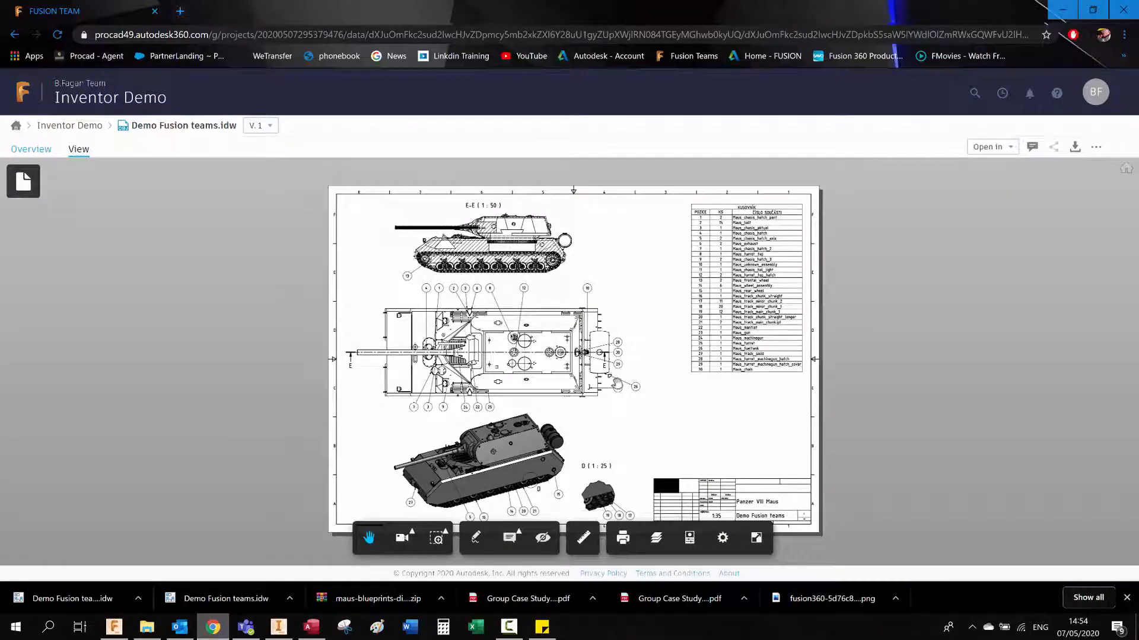
pyautogui.moveTo(616, 385); pyautogui.dragTo(602, 372)
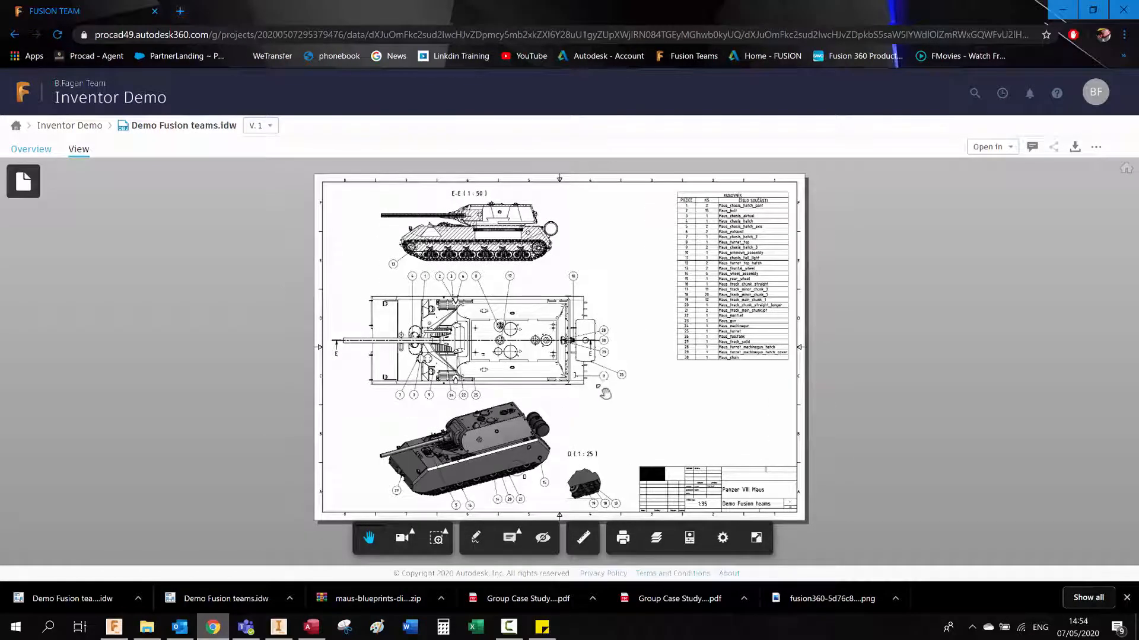
pyautogui.scroll(5, 572, 375)
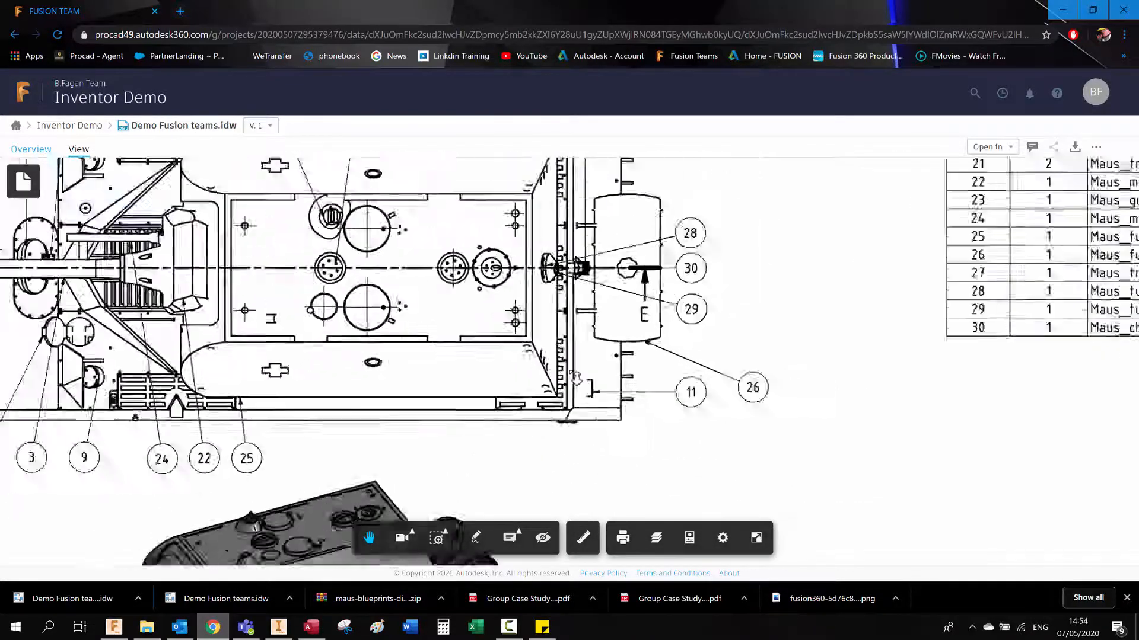
pyautogui.scroll(-4, 575, 378)
pyautogui.scroll(-2, 563, 358)
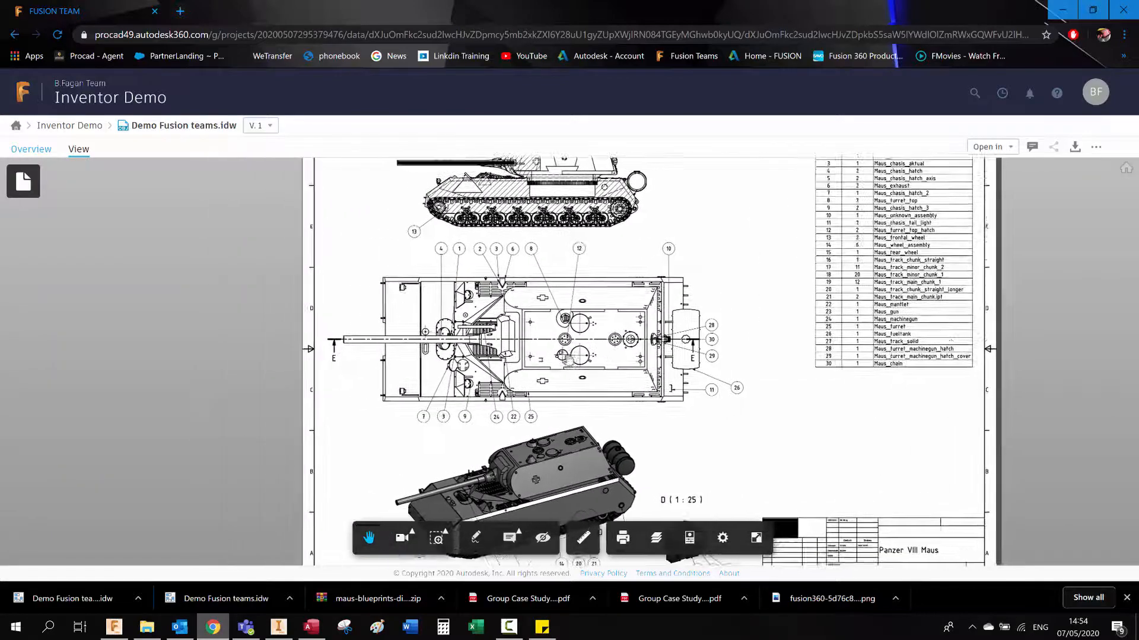
pyautogui.scroll(-2, 568, 360)
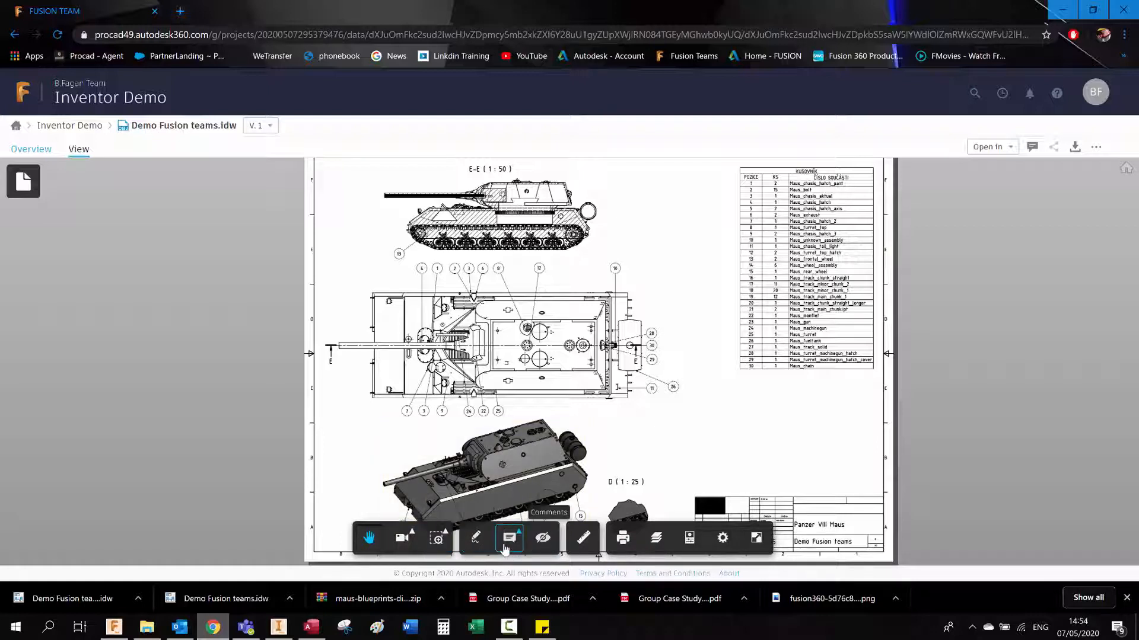
pyautogui.click(475, 539)
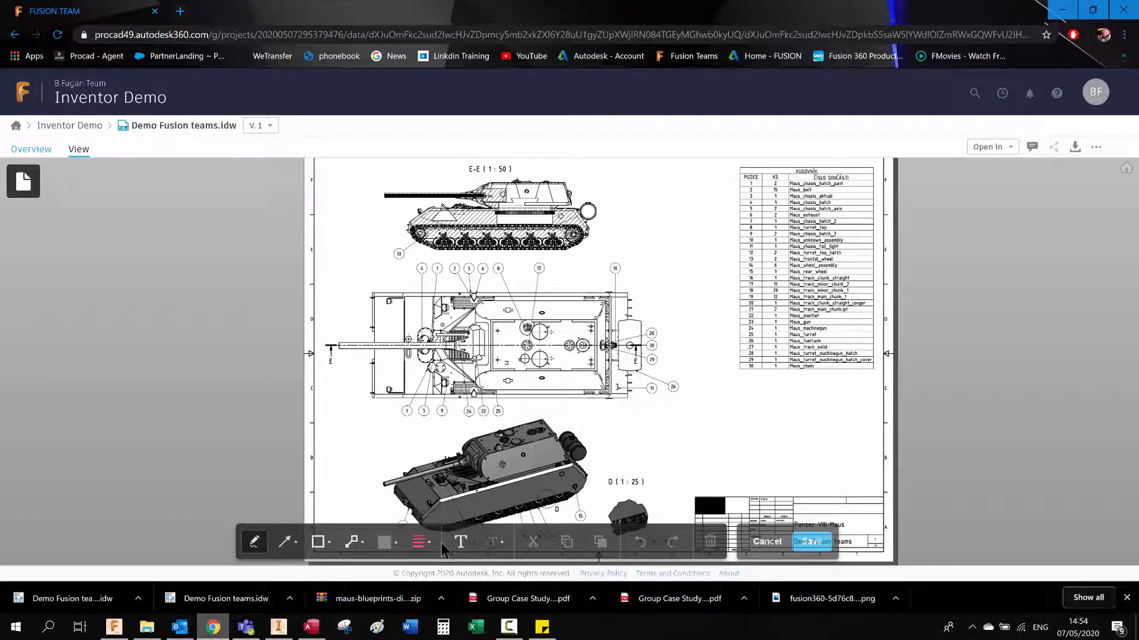
pyautogui.click(351, 547)
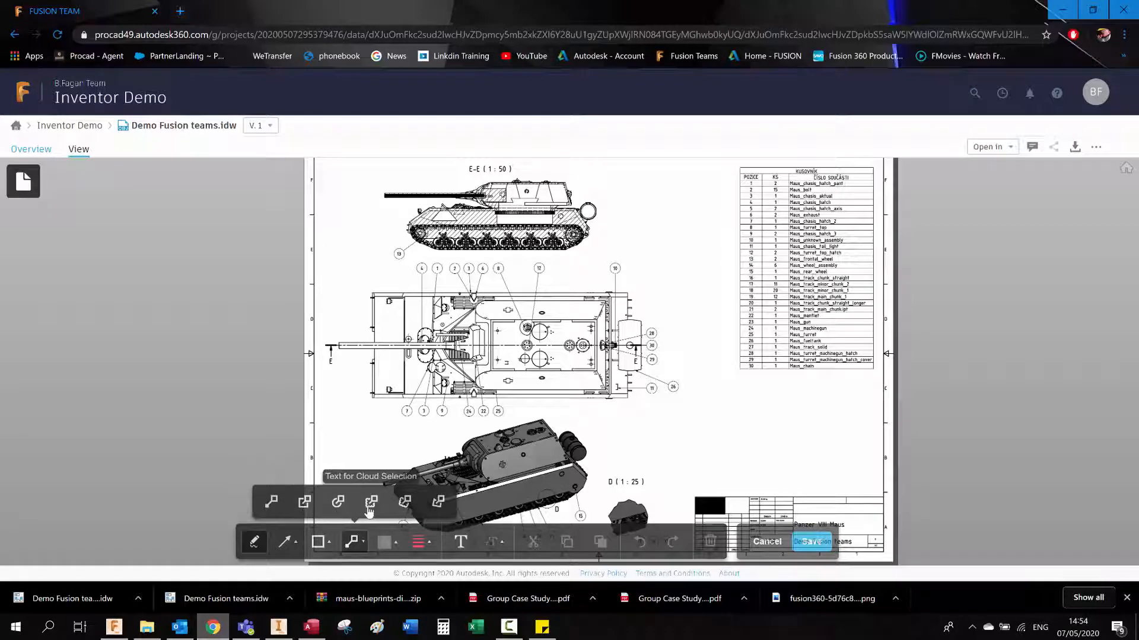
pyautogui.click(337, 503)
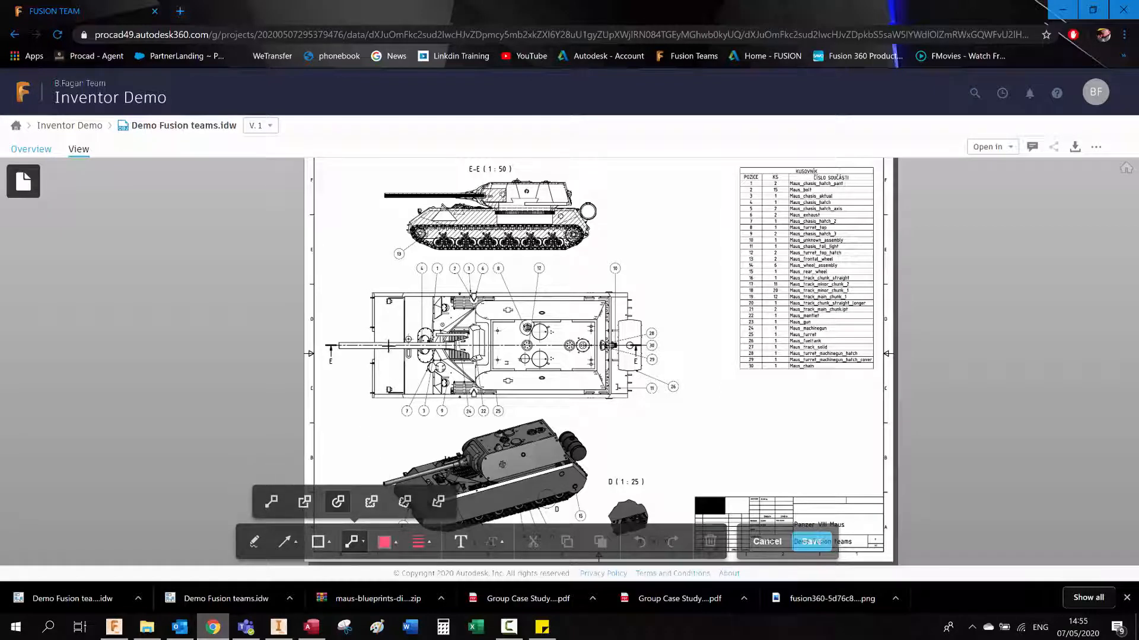
pyautogui.moveTo(384, 227); pyautogui.dragTo(422, 283)
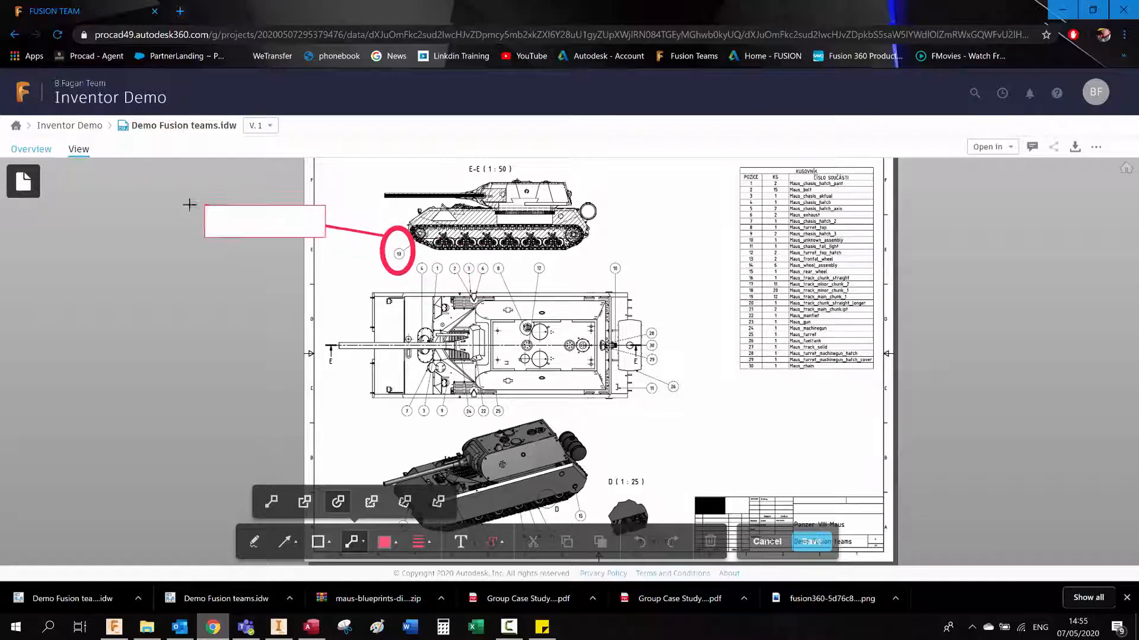
pyautogui.click(142, 193)
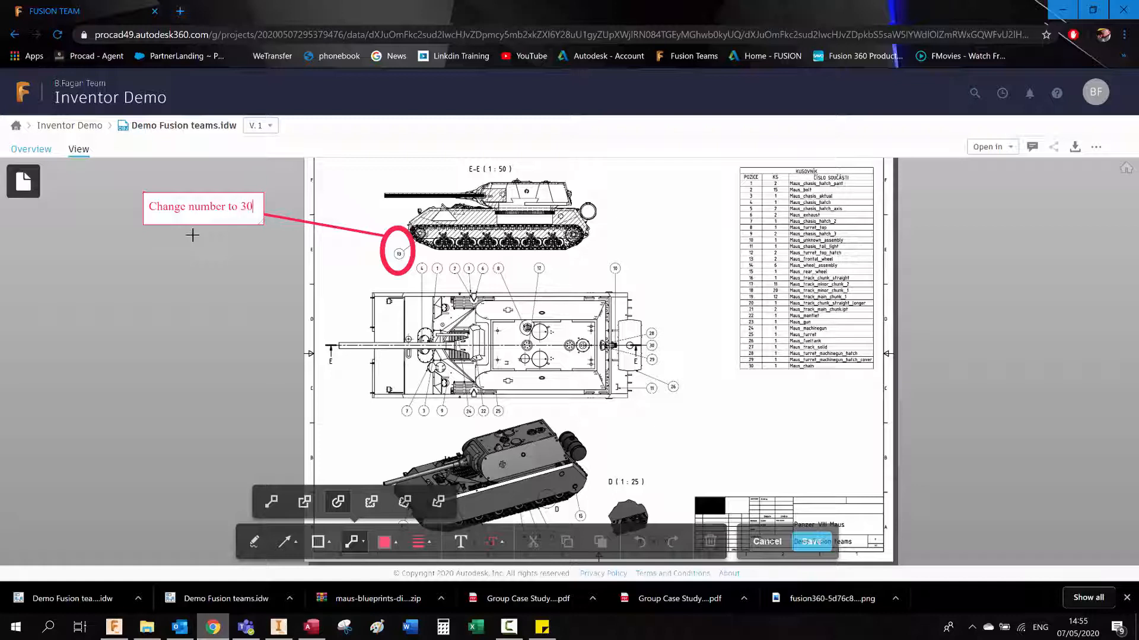
pyautogui.click(811, 542)
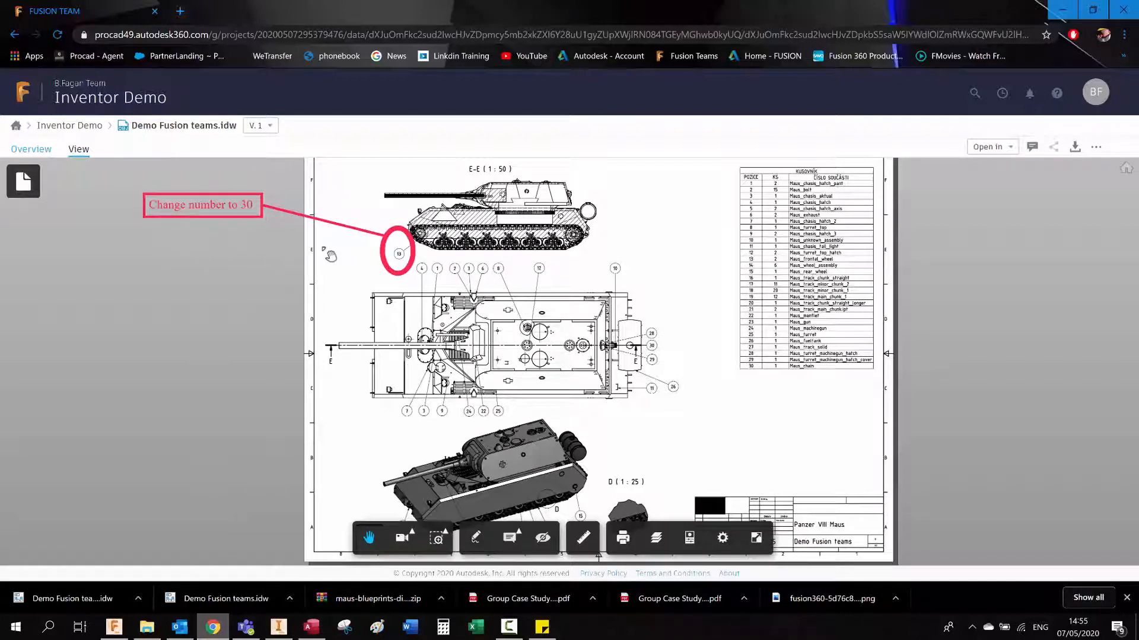
# Post a point comment reading "Remove" on the uppermost small bracket at the hull's rear edge in the plan view.
pyautogui.click(509, 539)
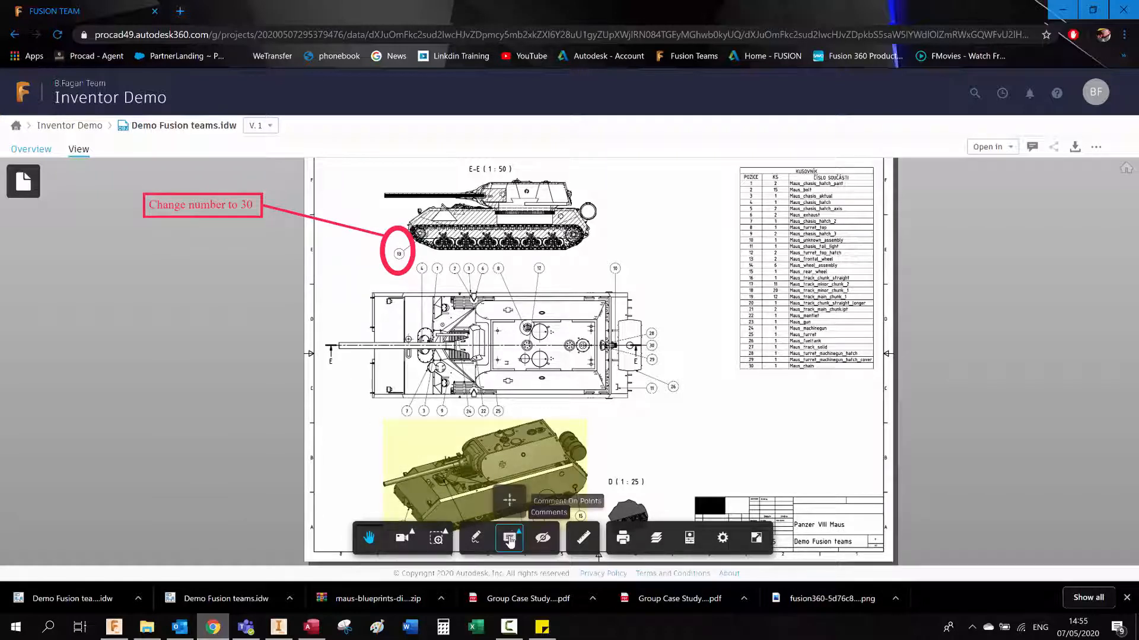
pyautogui.click(510, 503)
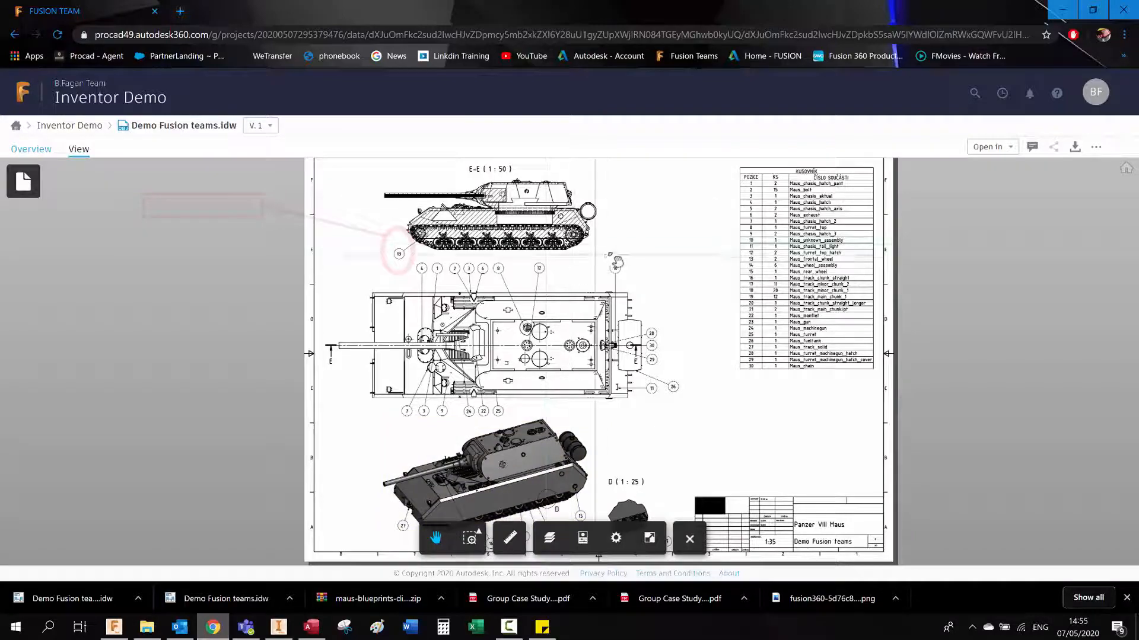
pyautogui.scroll(10, 620, 316)
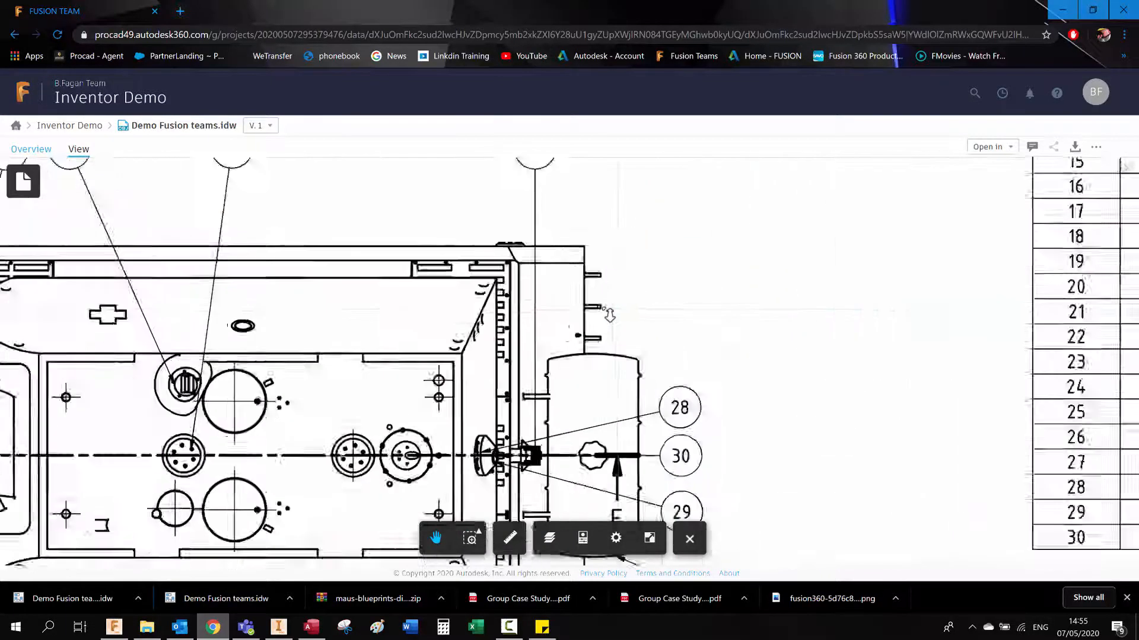
pyautogui.scroll(5, 591, 292)
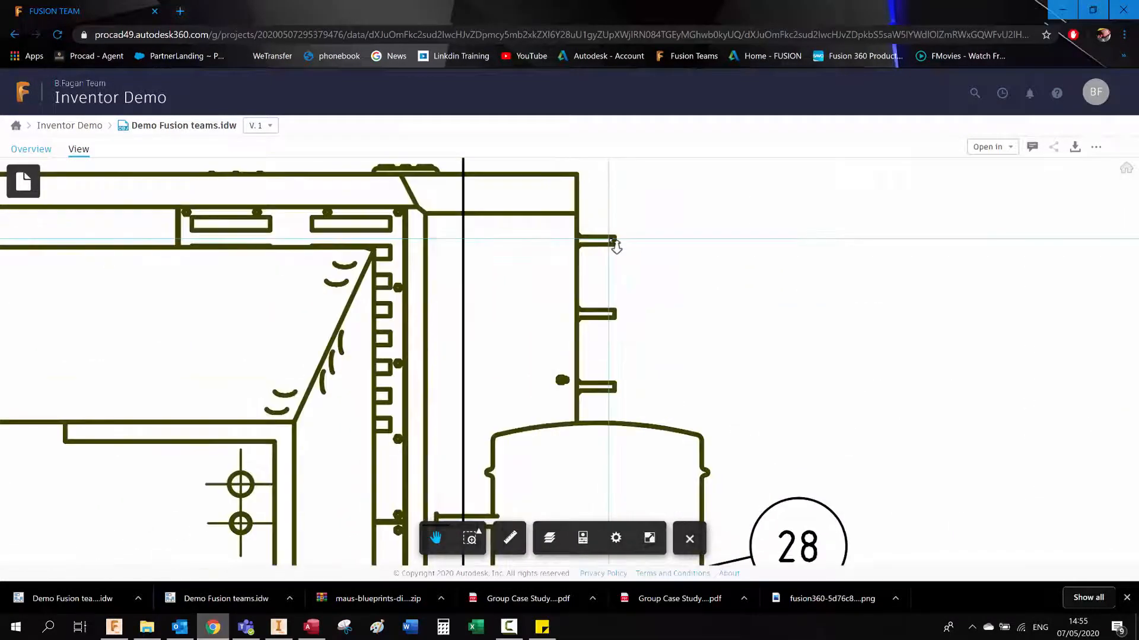
pyautogui.click(609, 238)
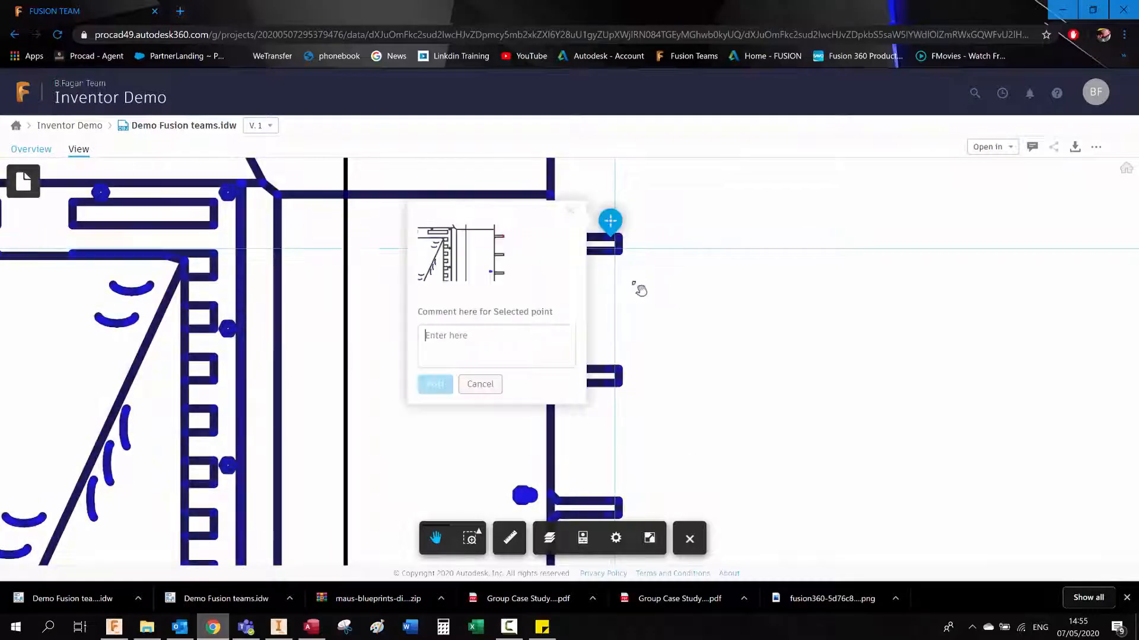
pyautogui.click(502, 335)
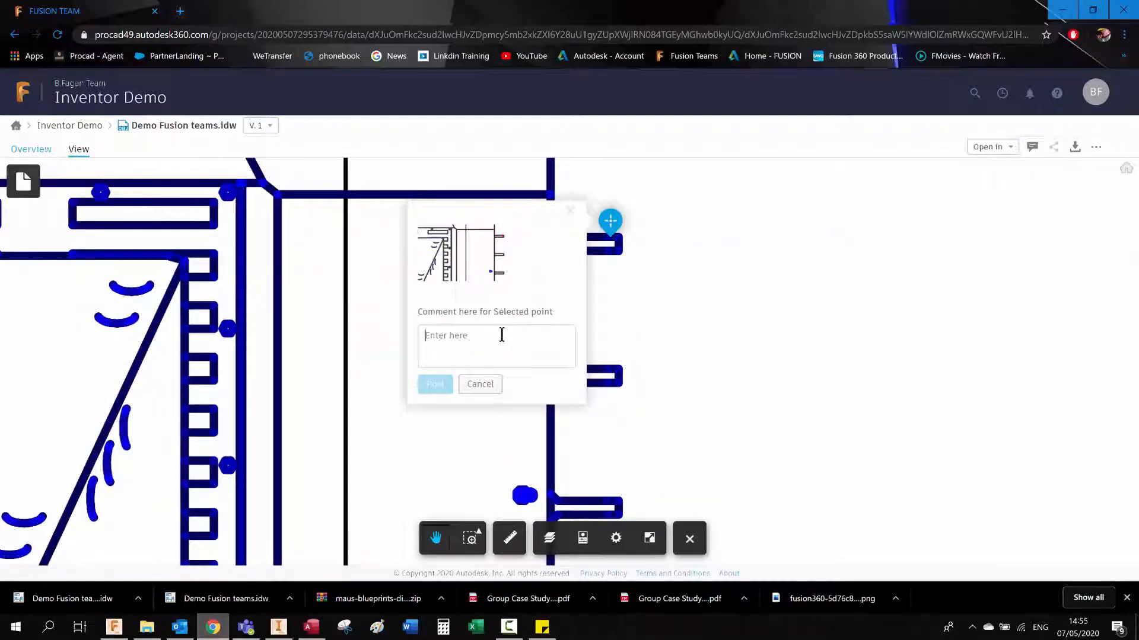
pyautogui.write('Remove')
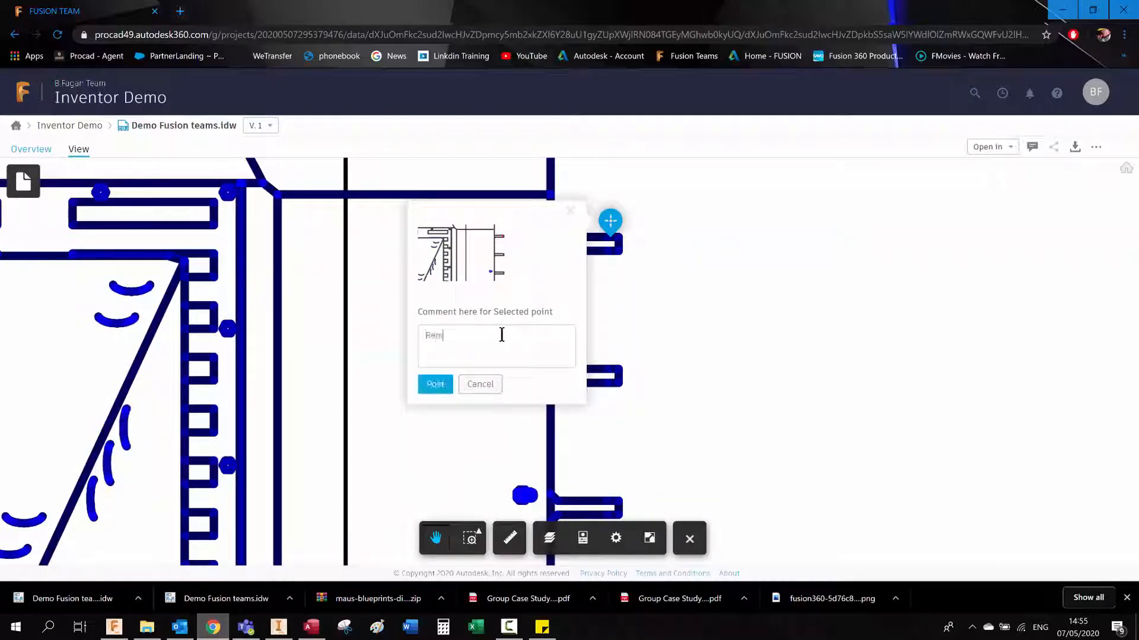
pyautogui.click(434, 383)
# Mark up section view E-E with a freehand outline extending the turret's rear and the text "Make more like this", and save it.
pyautogui.scroll(-4, 731, 344)
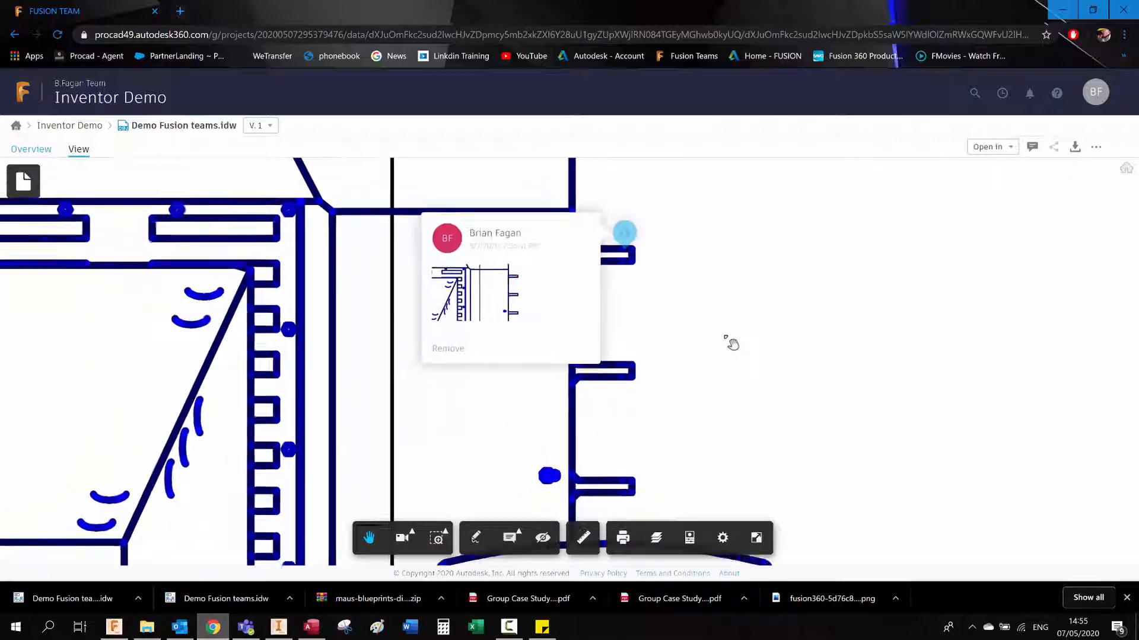
pyautogui.scroll(-8, 712, 339)
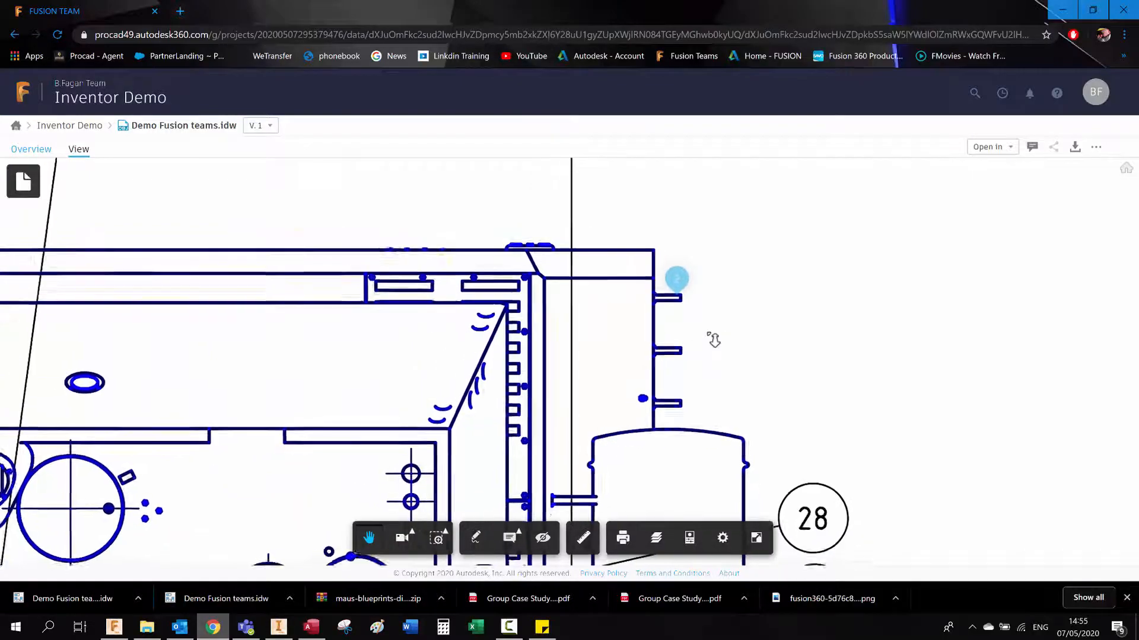
pyautogui.scroll(-3, 715, 340)
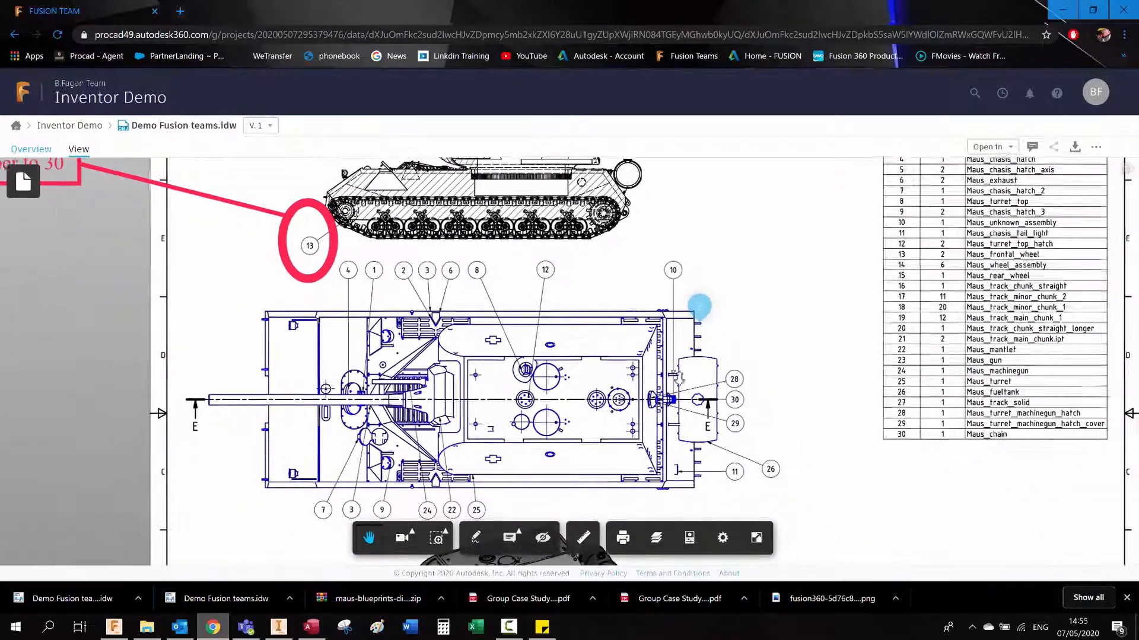
pyautogui.click(476, 539)
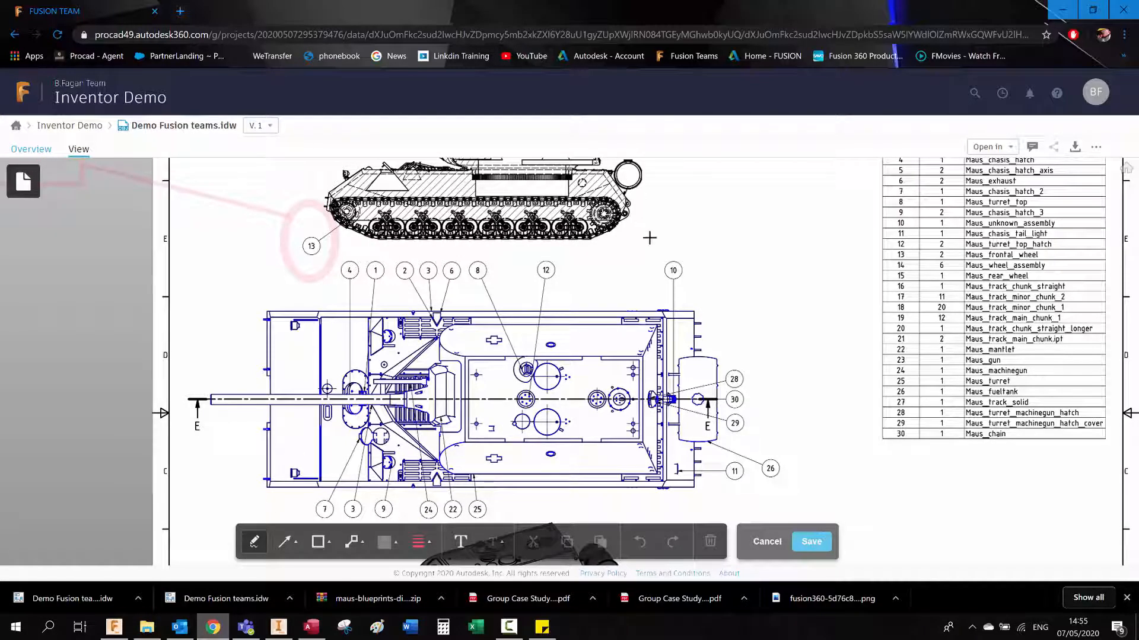
pyautogui.click(766, 542)
pyautogui.scroll(-5, 611, 308)
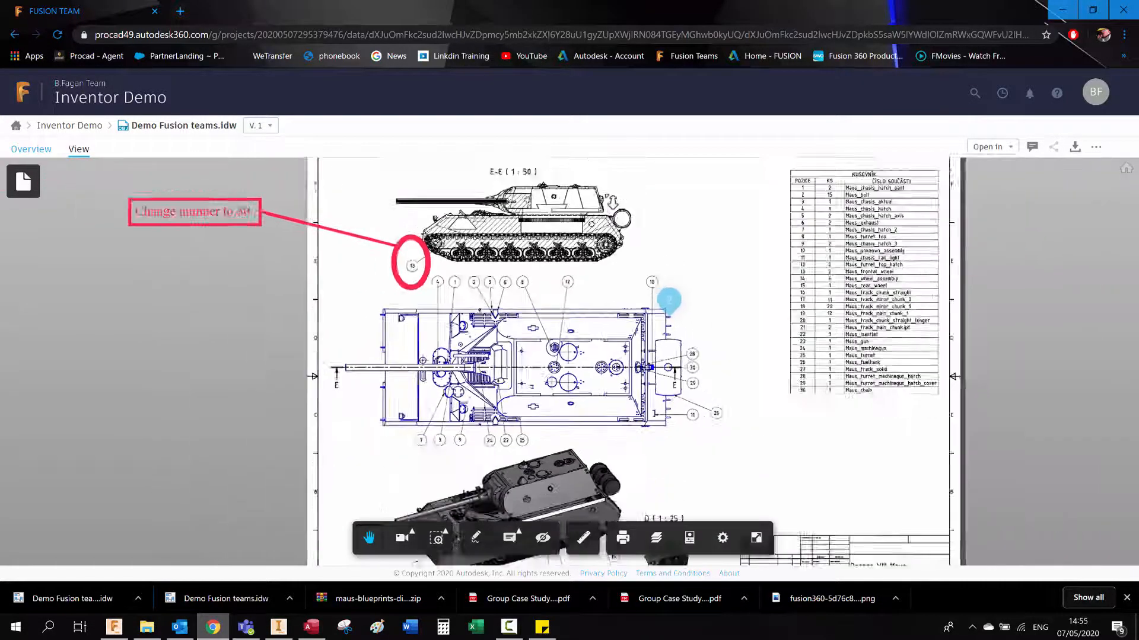
pyautogui.scroll(5, 609, 190)
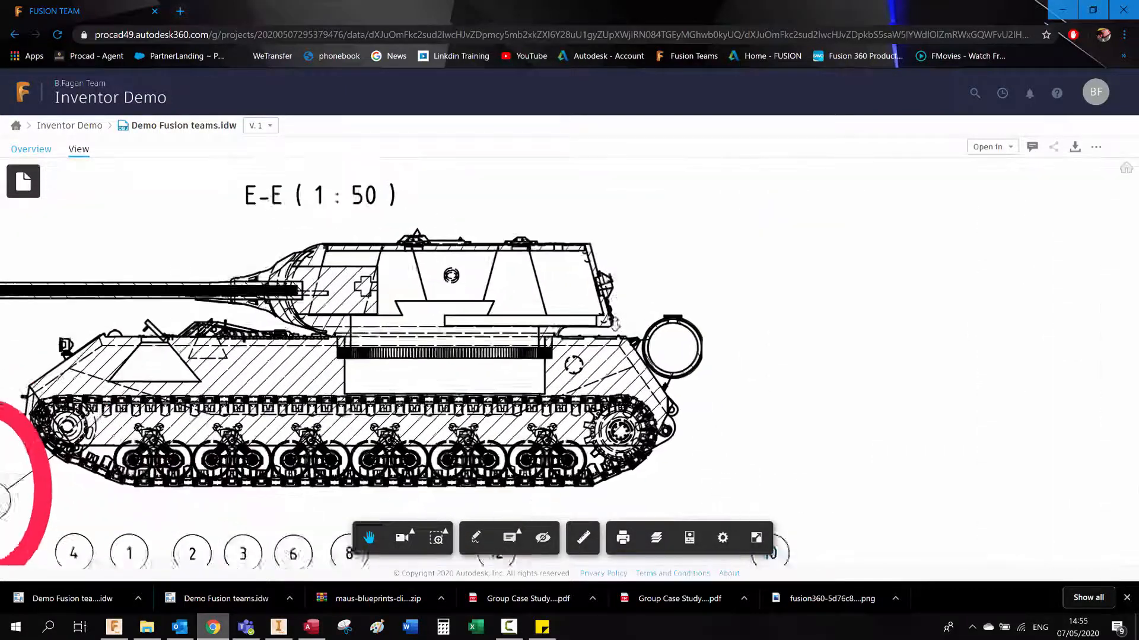
pyautogui.click(476, 537)
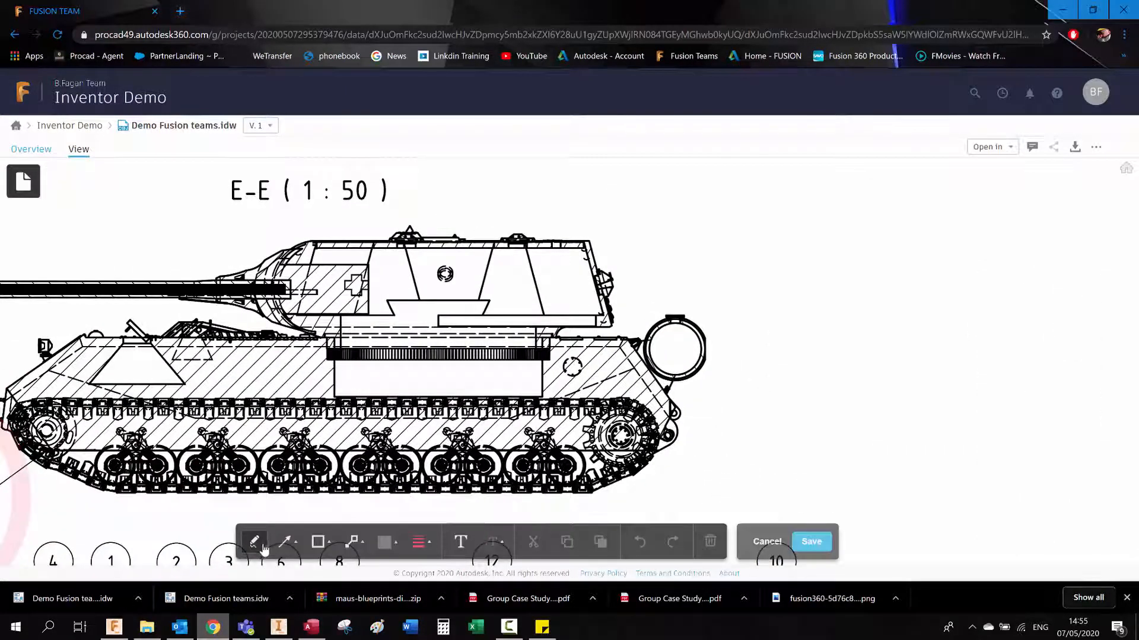
pyautogui.moveTo(551, 231)
pyautogui.mouseDown()
pyautogui.moveTo(551, 173)
pyautogui.moveTo(709, 165)
pyautogui.moveTo(775, 285)
pyautogui.moveTo(760, 322)
pyautogui.moveTo(602, 320)
pyautogui.moveTo(564, 234)
pyautogui.moveTo(550, 233)
pyautogui.mouseUp()
pyautogui.click(460, 541)
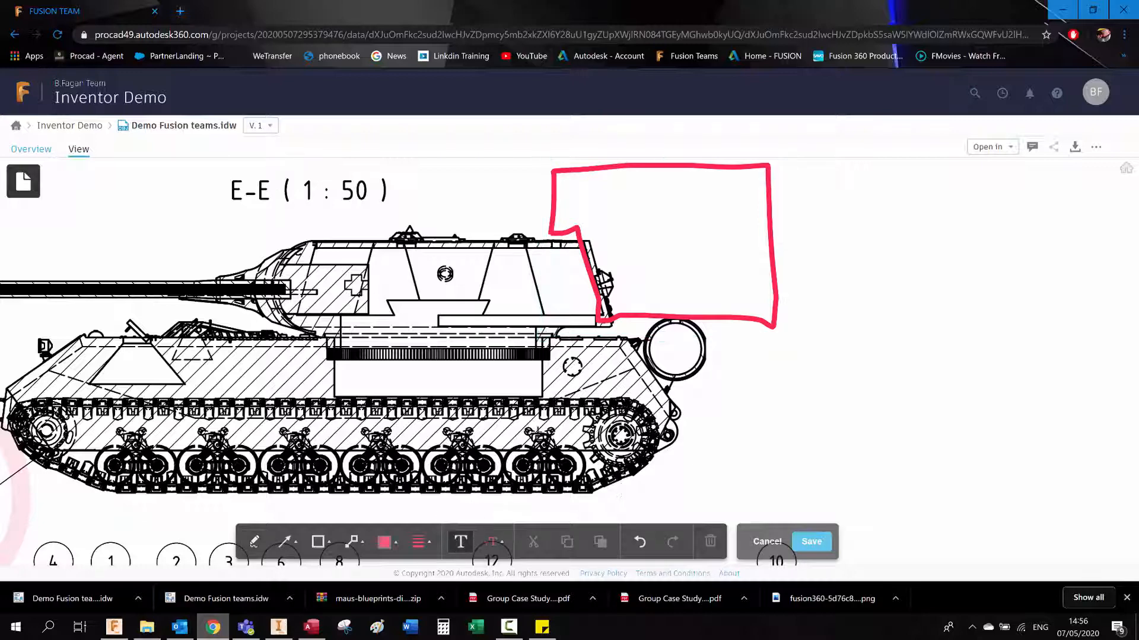
pyautogui.click(790, 171)
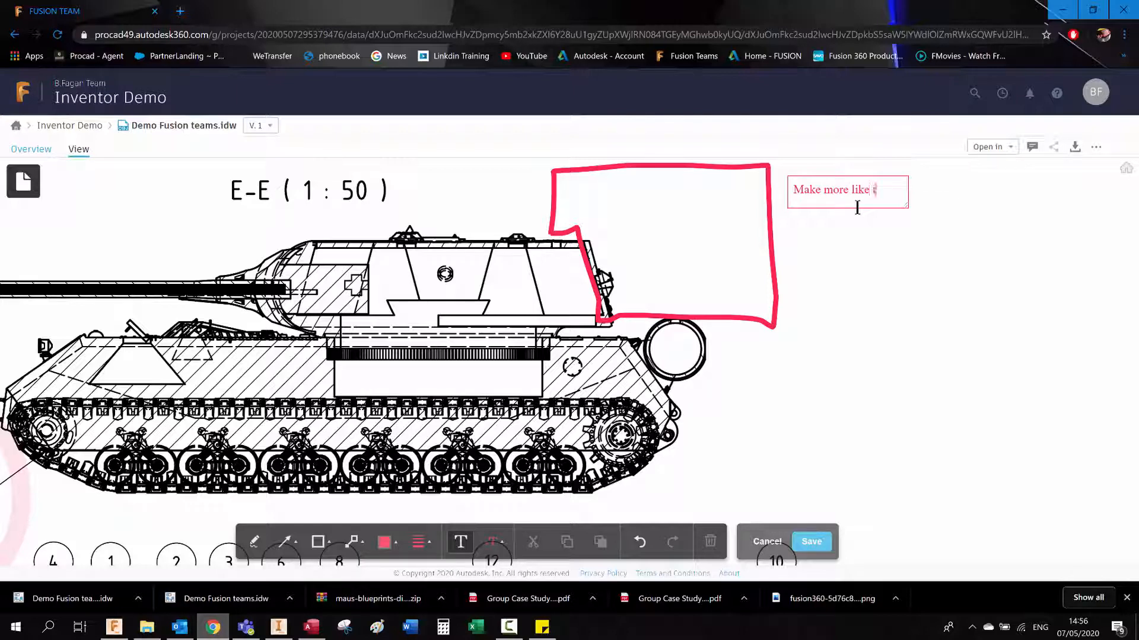
pyautogui.click(828, 535)
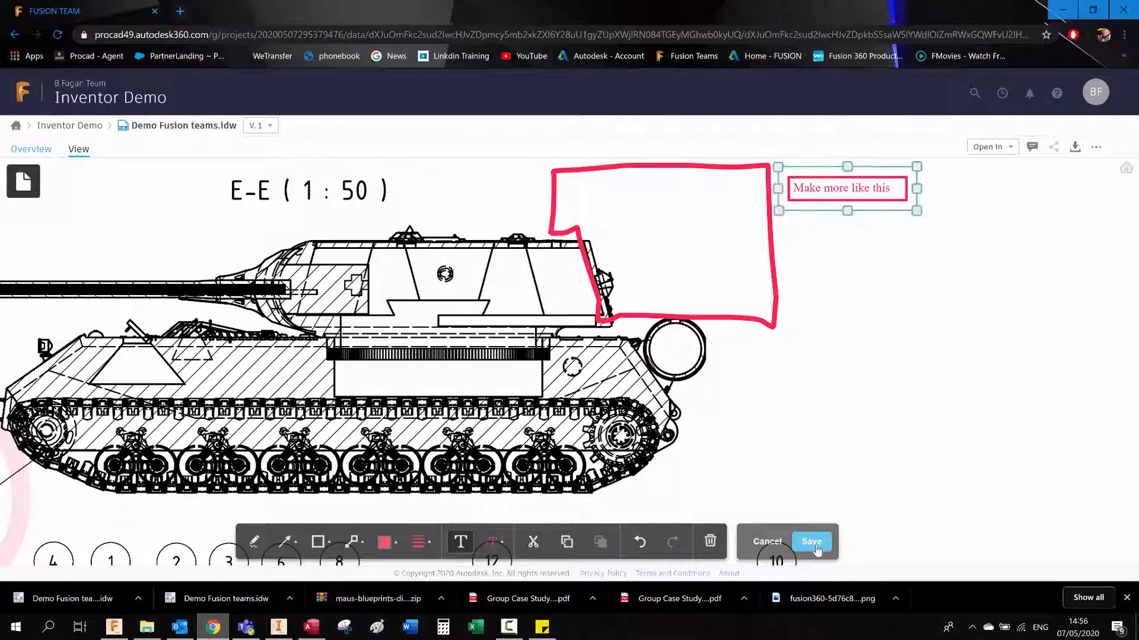
# Look through the drawing's comments, display the balloon 13 markup of comment 1, and open a reply to it.
pyautogui.scroll(-10, 844, 349)
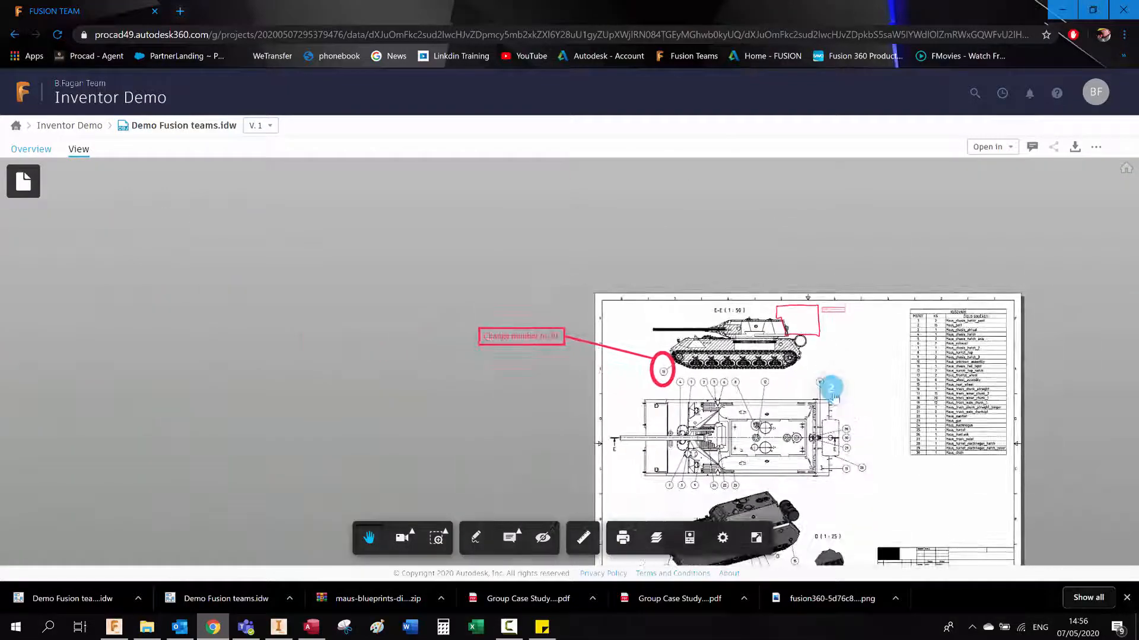
pyautogui.click(831, 391)
pyautogui.click(580, 353)
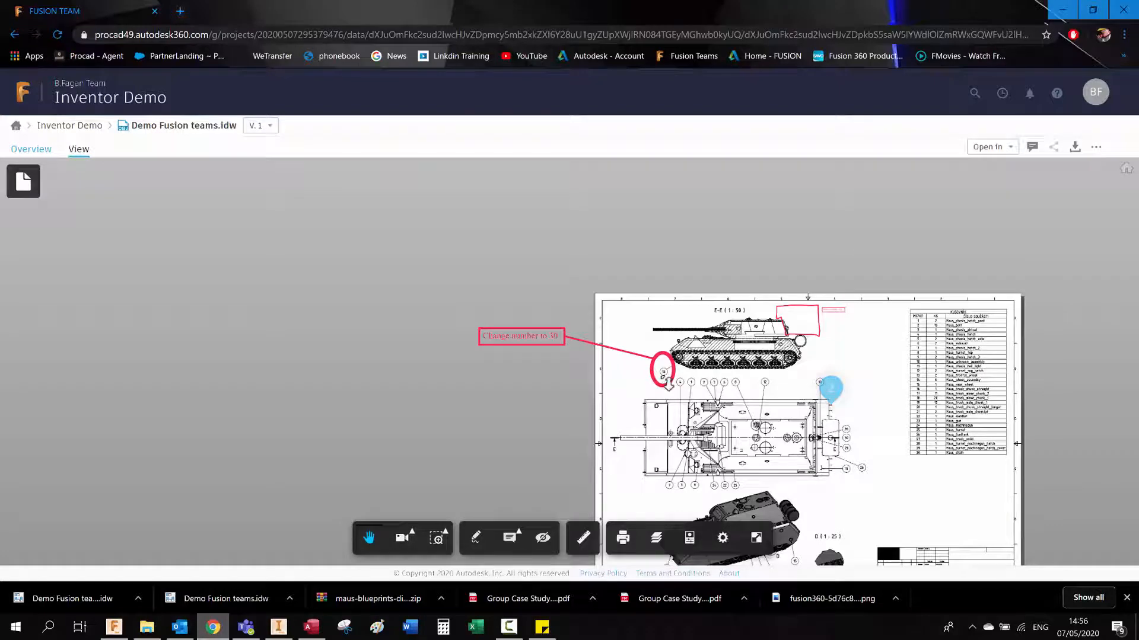
pyautogui.scroll(2, 798, 339)
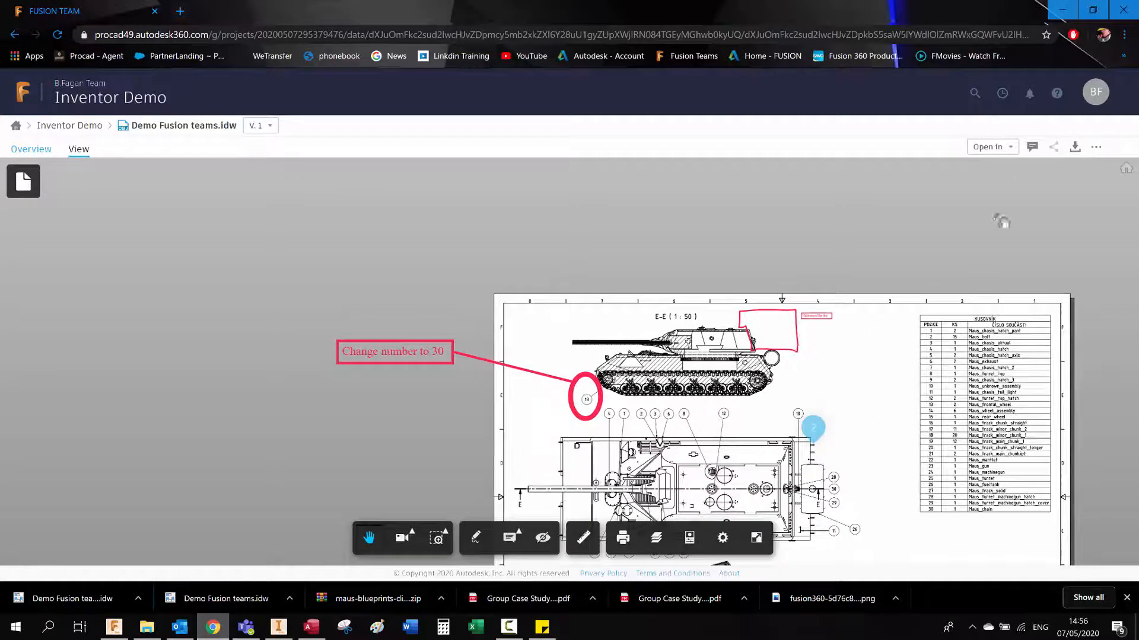
pyautogui.click(1032, 147)
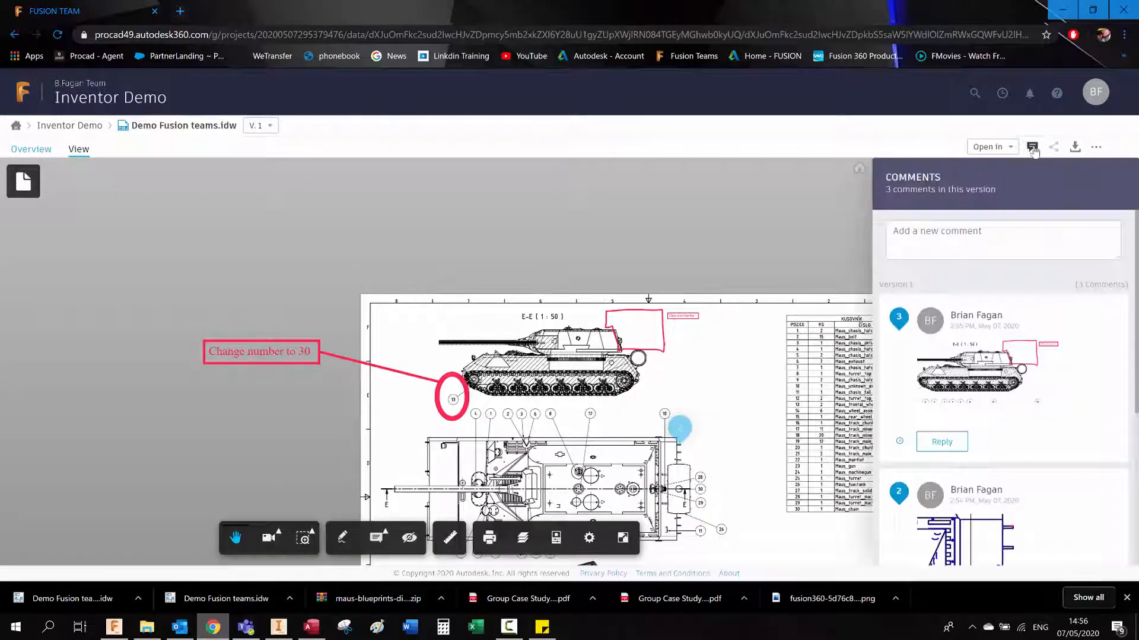
pyautogui.scroll(-5, 990, 335)
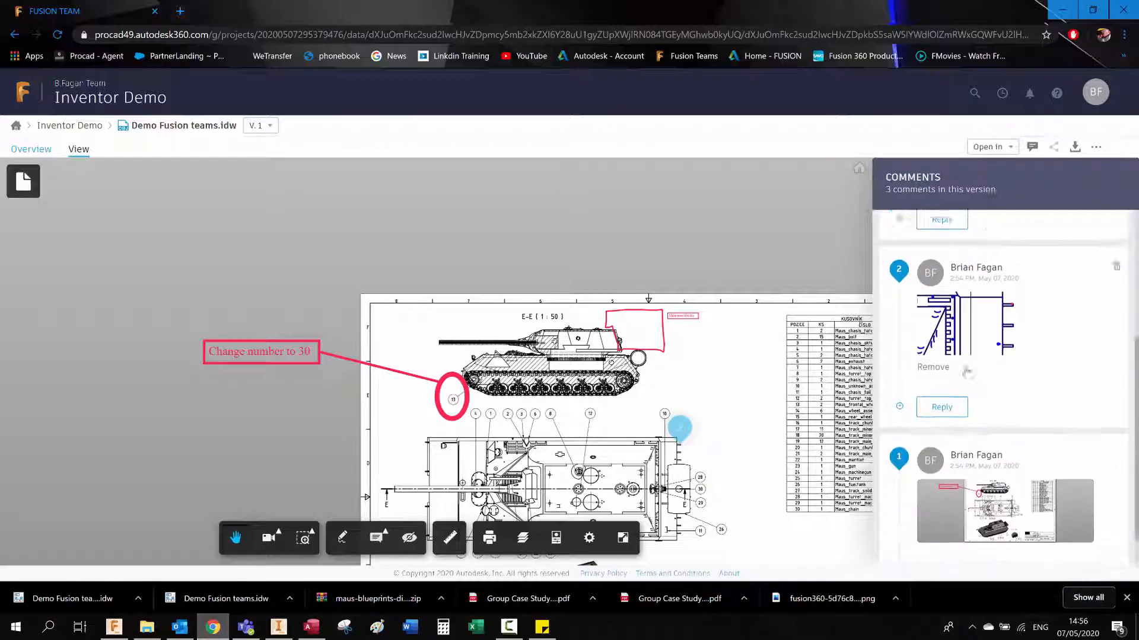
pyautogui.click(1003, 465)
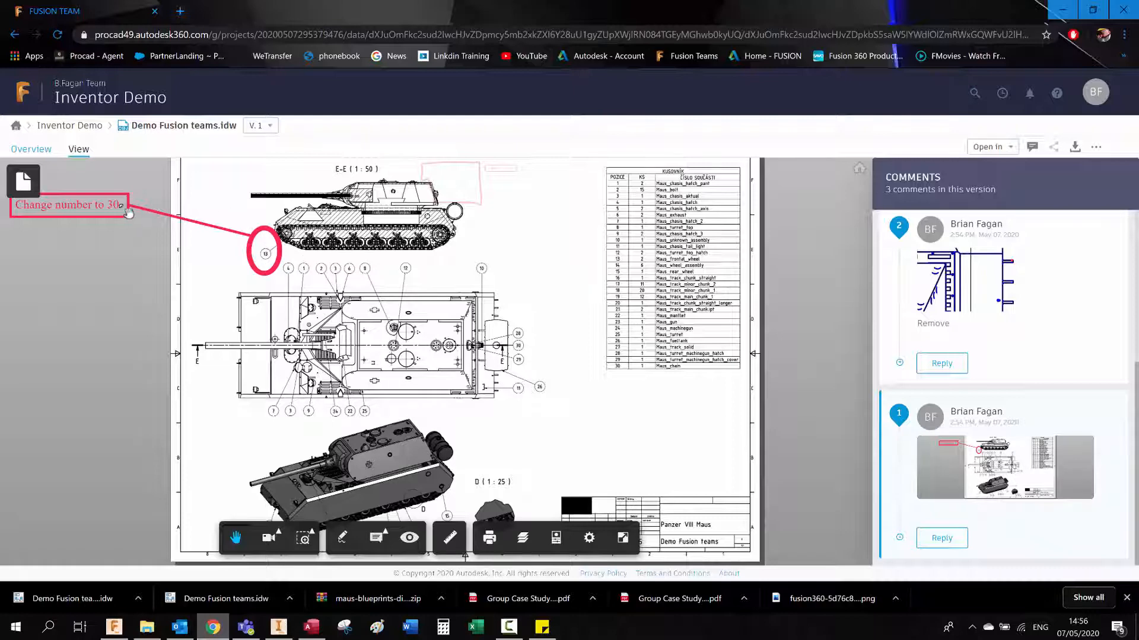
pyautogui.click(951, 538)
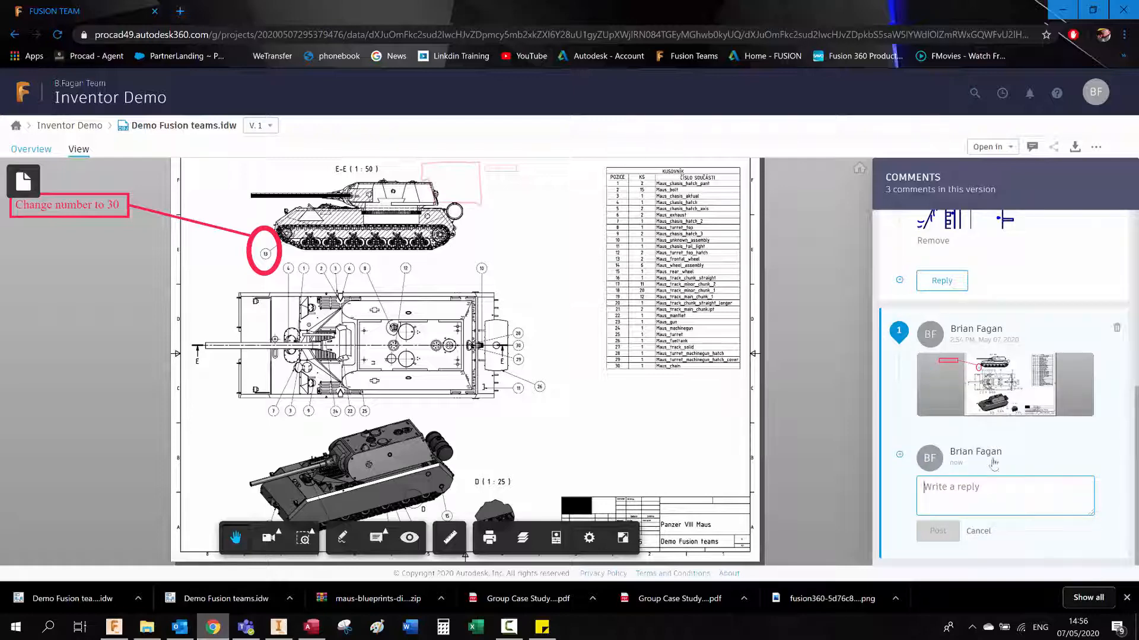
# Display comment 2, the "Remove" point comment, on the drawing and post the reply "Complete" to it.
pyautogui.scroll(4, 950, 428)
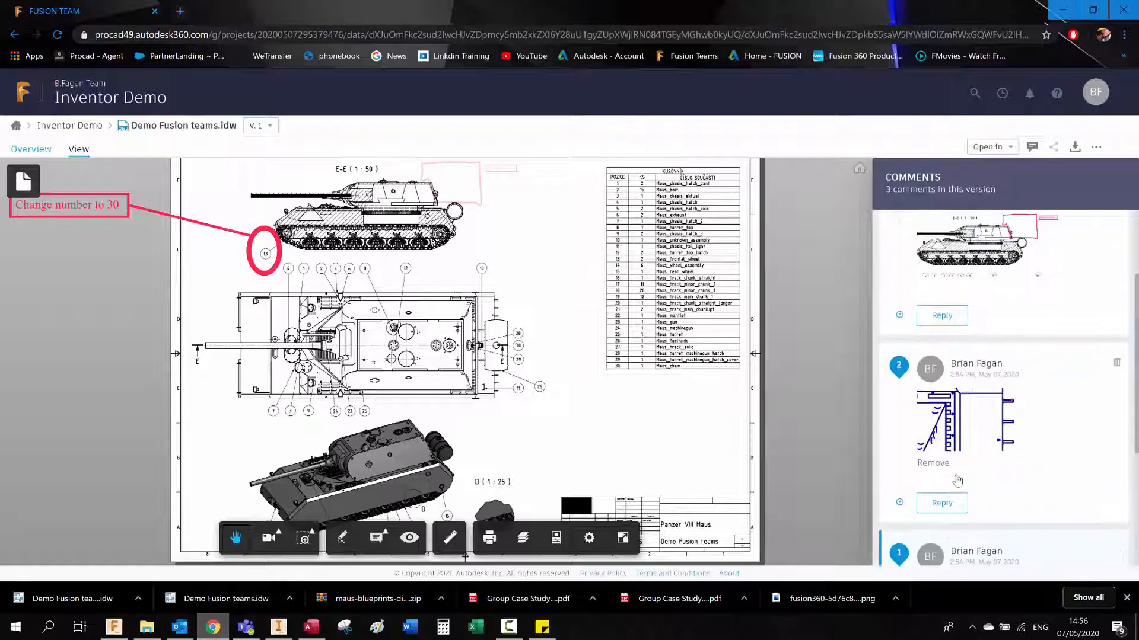
pyautogui.click(963, 444)
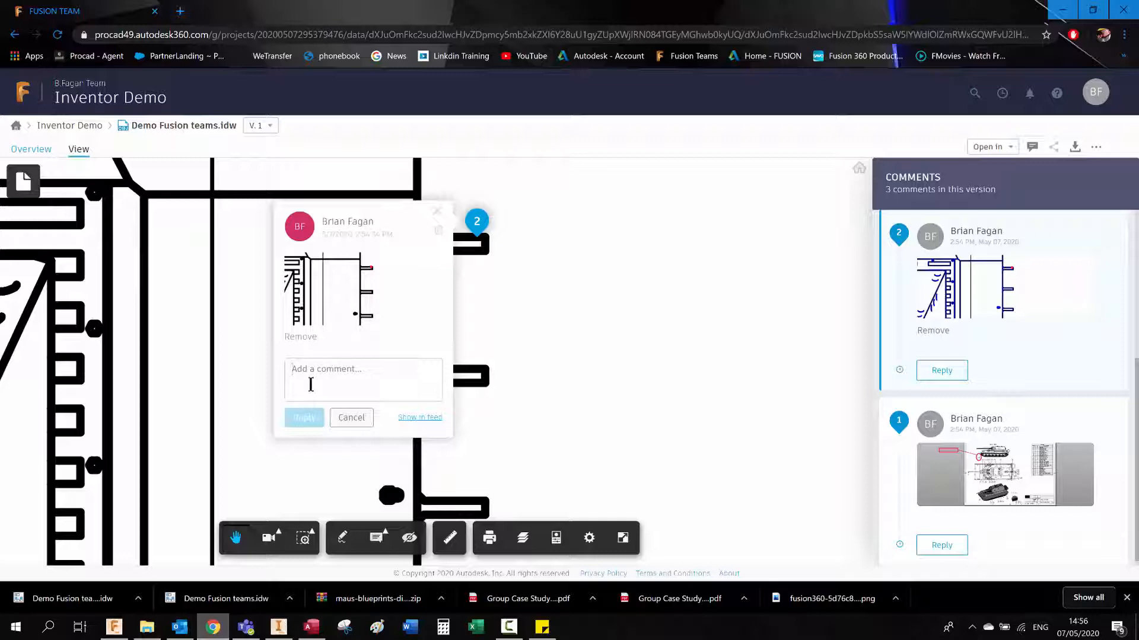
pyautogui.write('Complete')
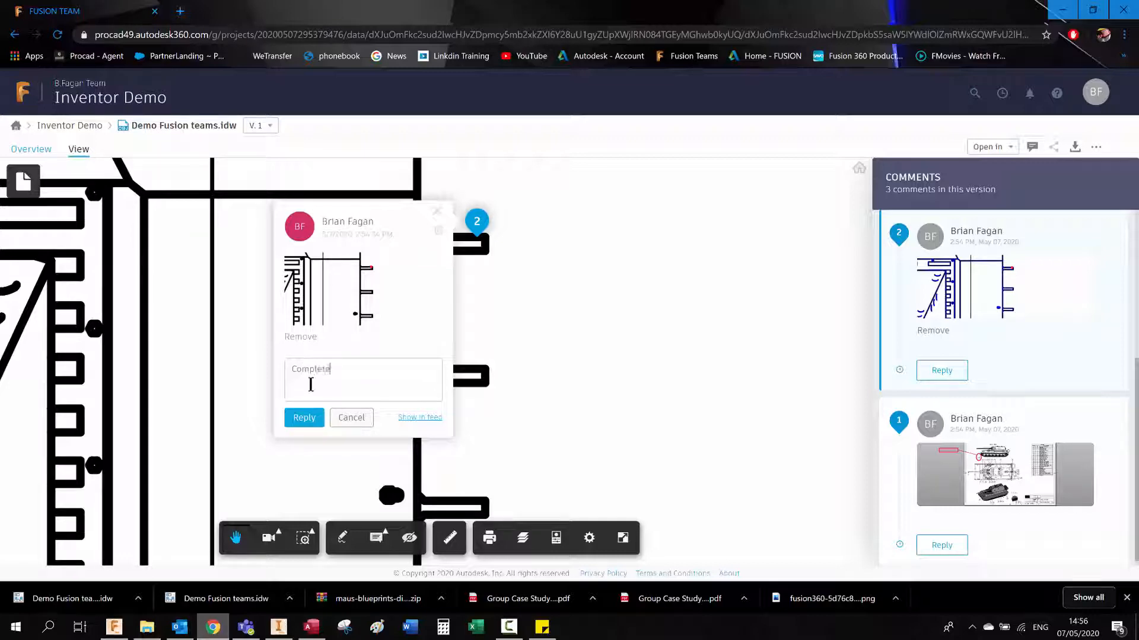
pyautogui.click(301, 410)
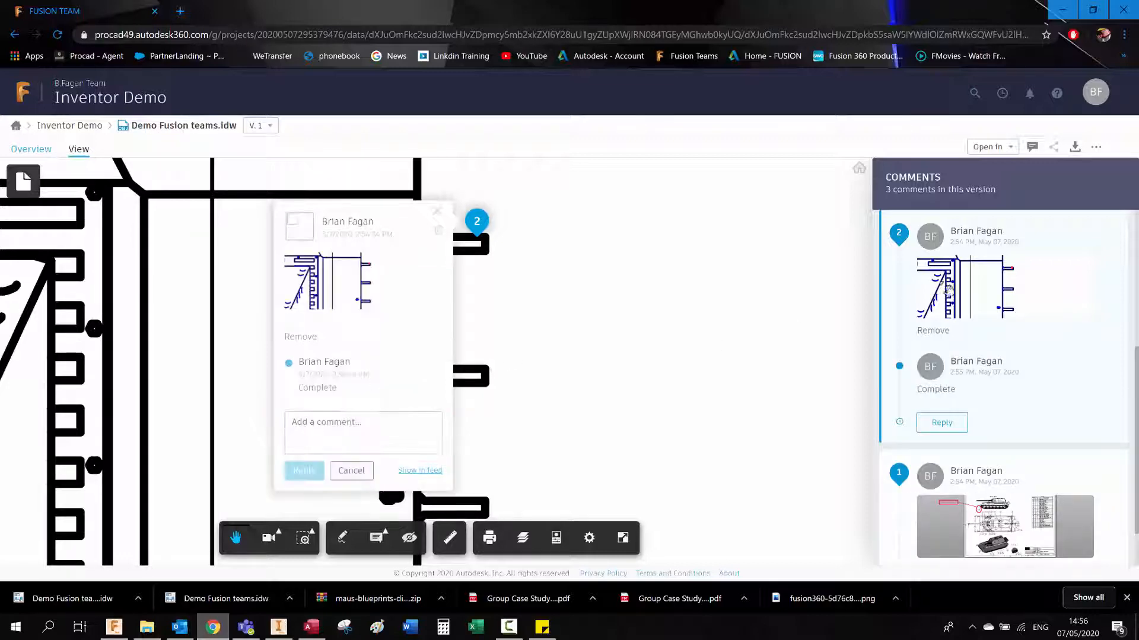
# Display the turret markup of comment 3 on the drawing and look through the remaining comments.
pyautogui.scroll(4, 1022, 317)
pyautogui.click(1022, 316)
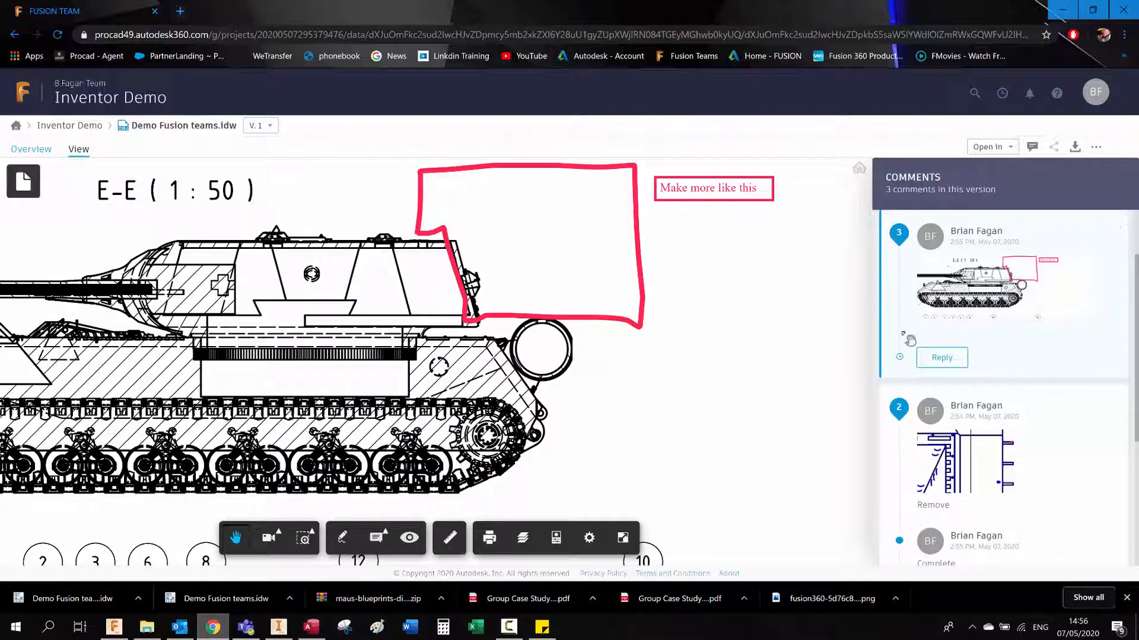
pyautogui.scroll(-2, 967, 439)
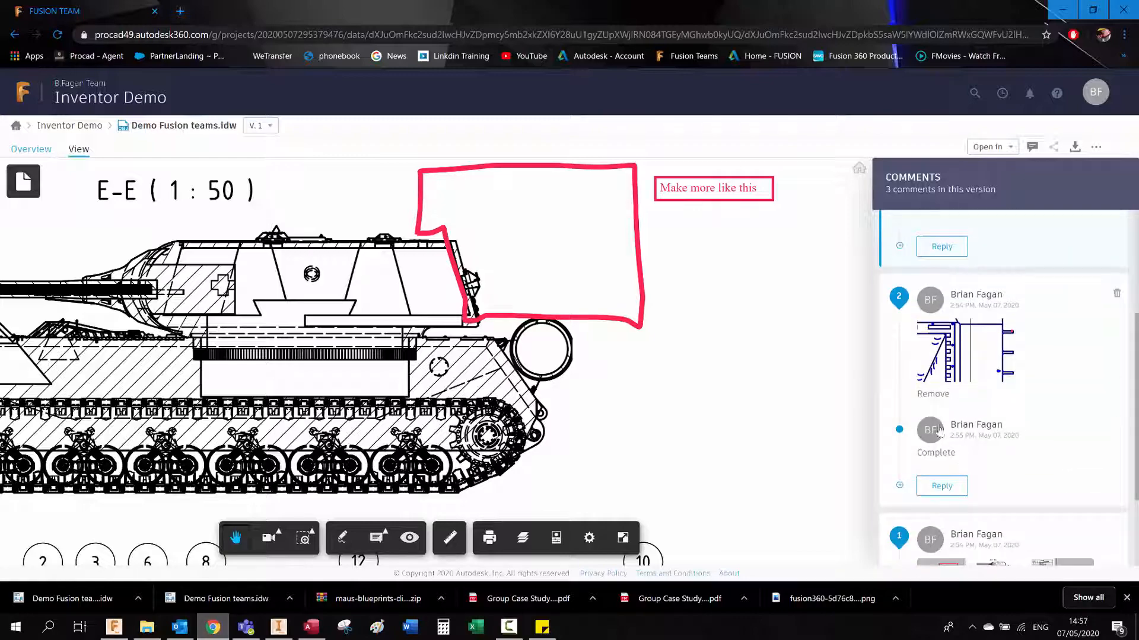
pyautogui.scroll(-2, 983, 423)
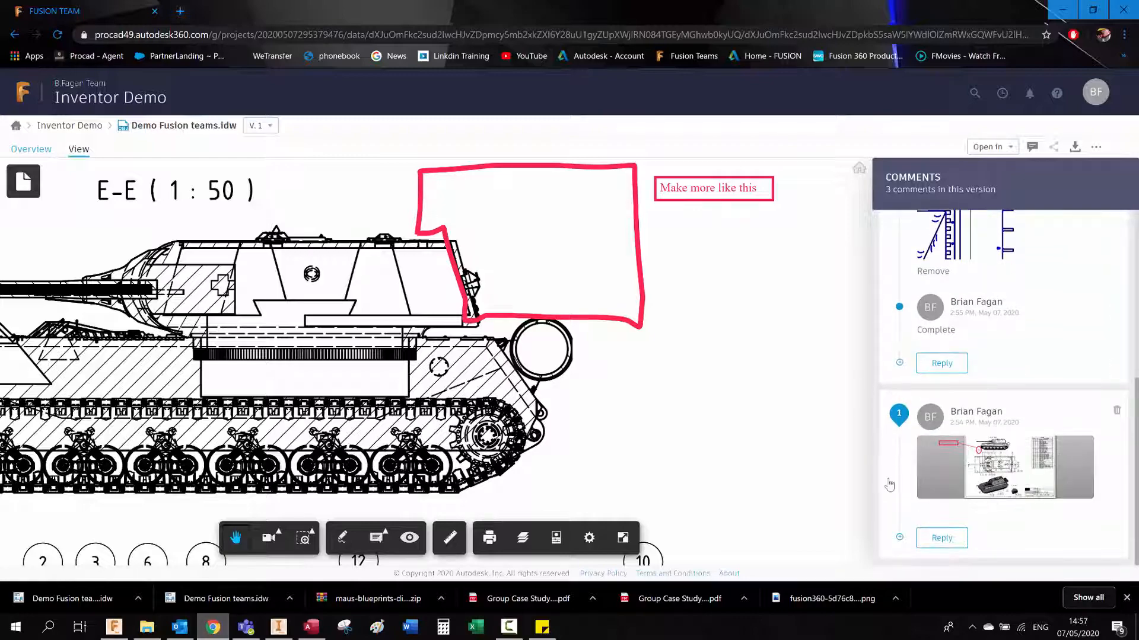
pyautogui.scroll(-4, 765, 428)
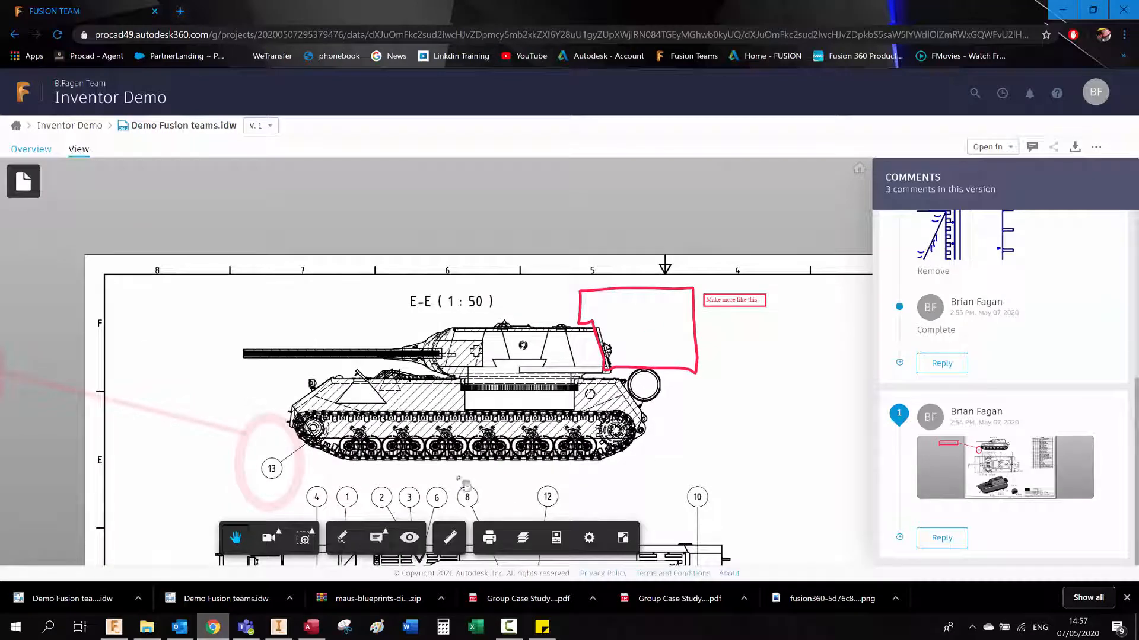
# Delete comment 1 with its balloon 13 markup from the drawing.
pyautogui.moveTo(1107, 424)
pyautogui.click(1117, 417)
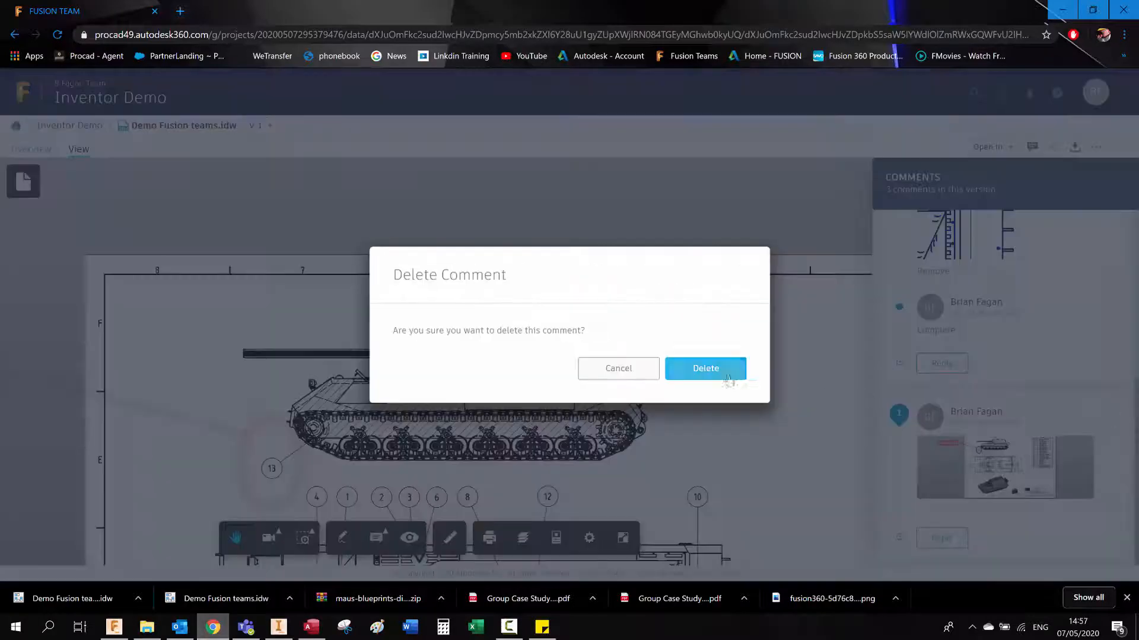
pyautogui.click(706, 370)
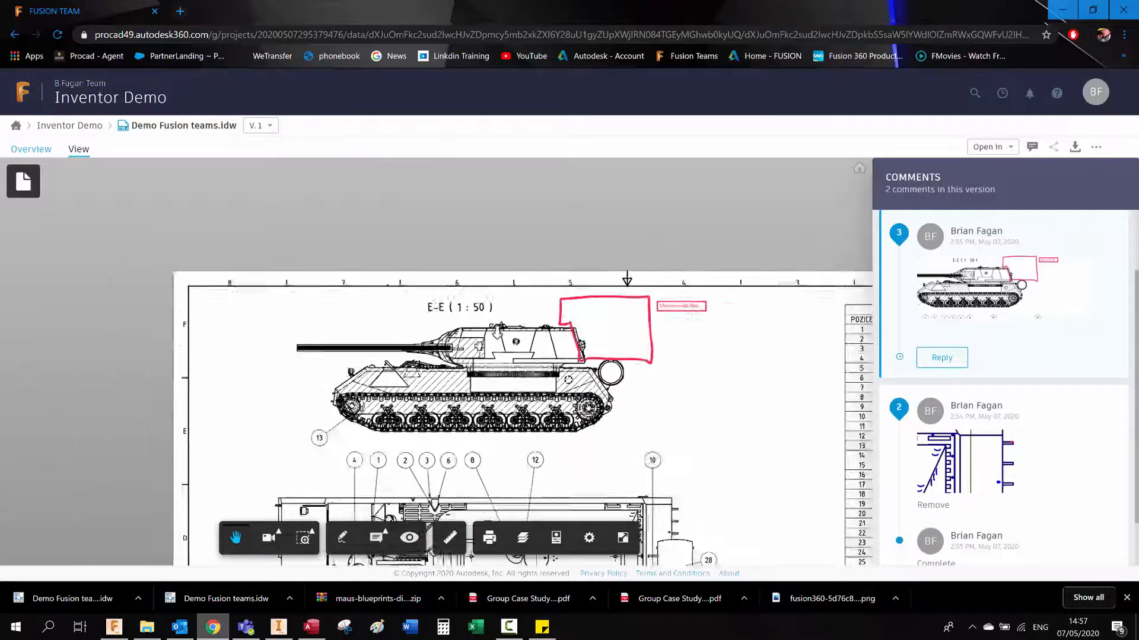
pyautogui.scroll(-5, 498, 342)
pyautogui.scroll(3, 566, 473)
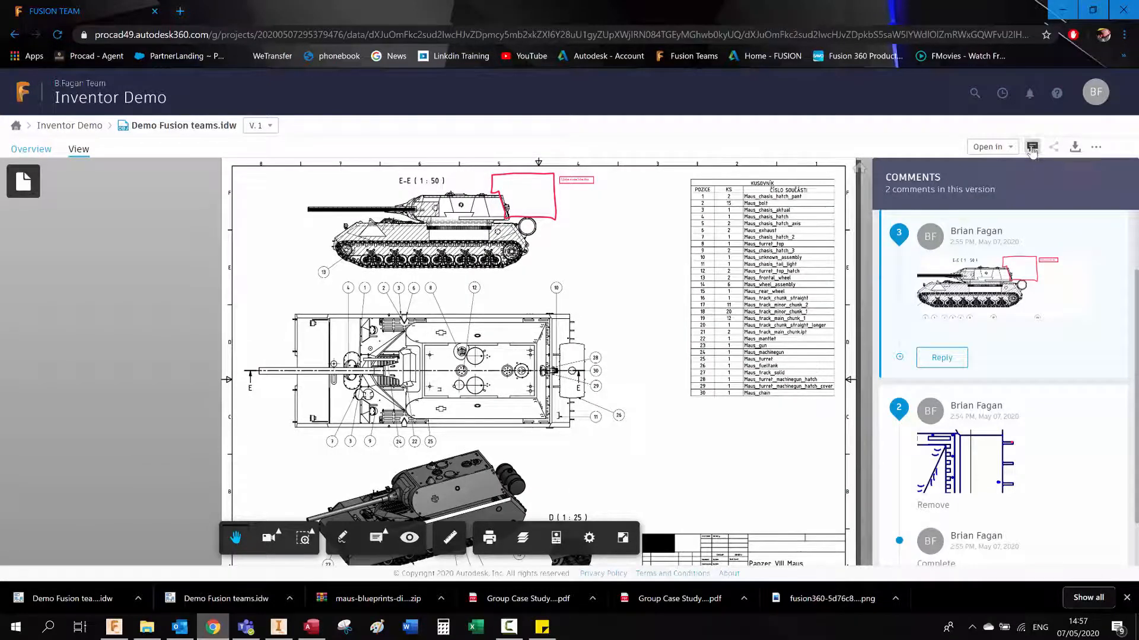
# Hide the drawing's comments and check its version history.
pyautogui.click(1032, 148)
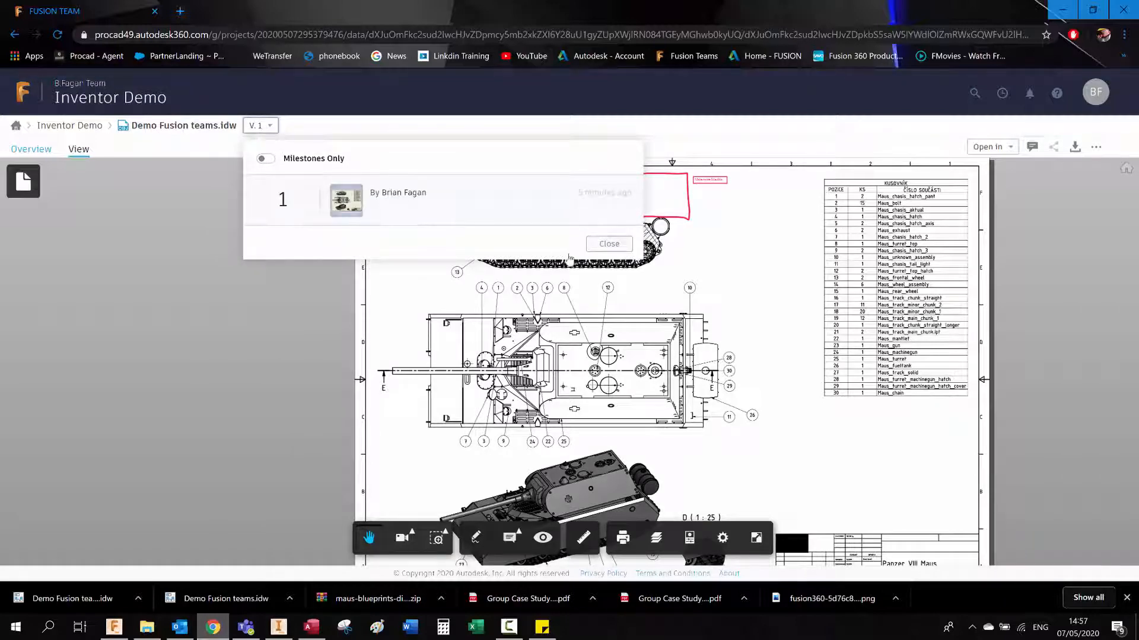
pyautogui.click(608, 244)
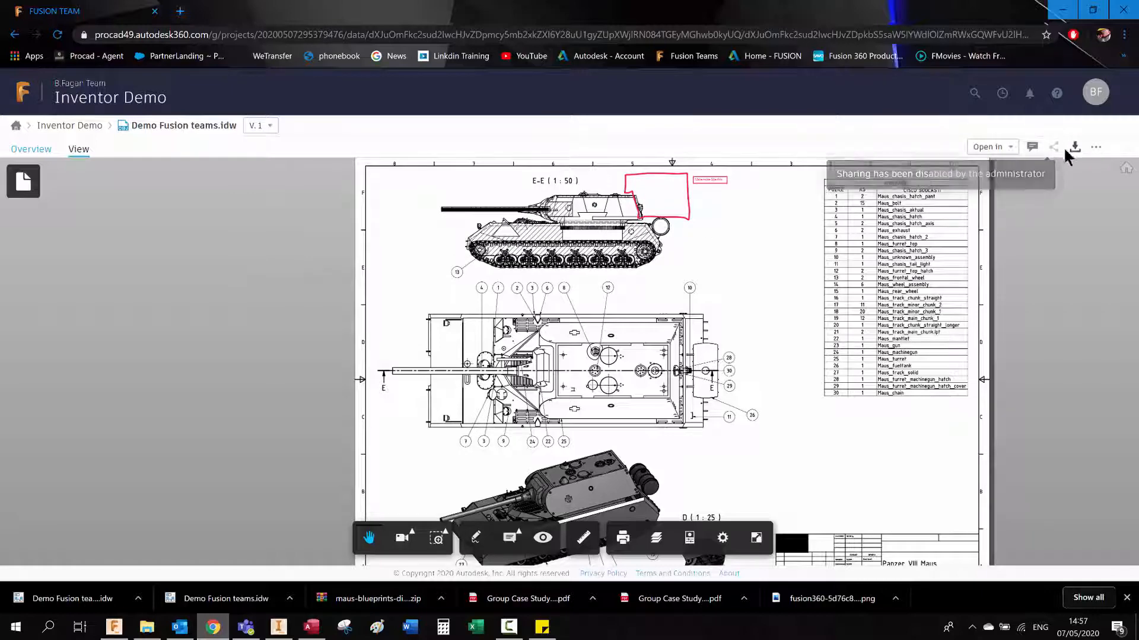
# Return through the drawing's overview to the Inventor Demo project contents and download Demo Fusion teams.idw.
pyautogui.click(46, 153)
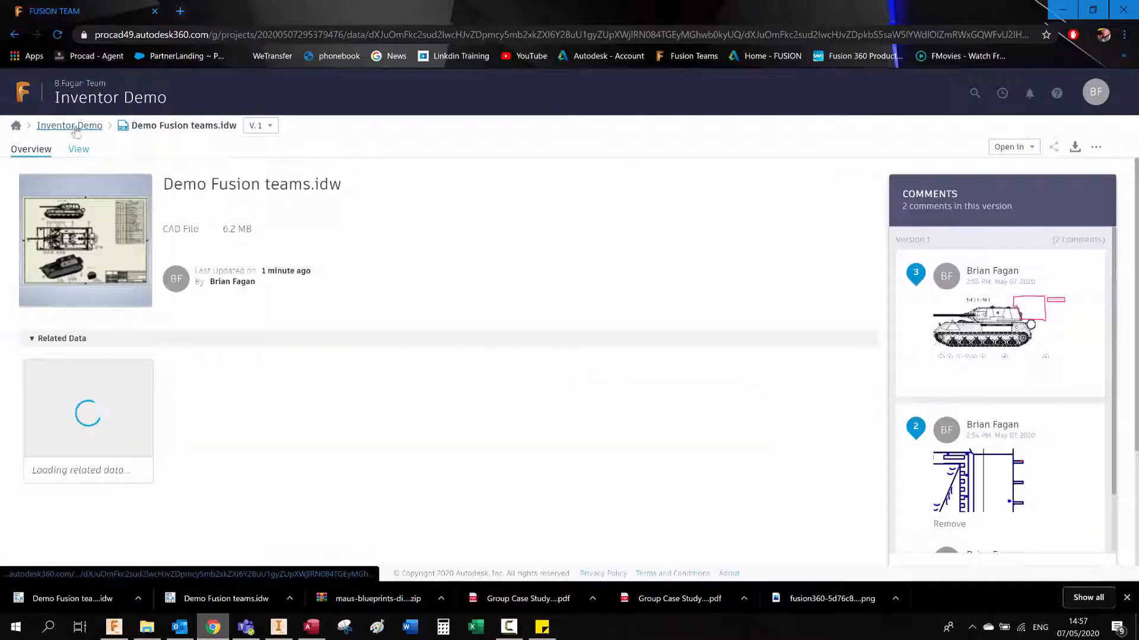
pyautogui.click(42, 126)
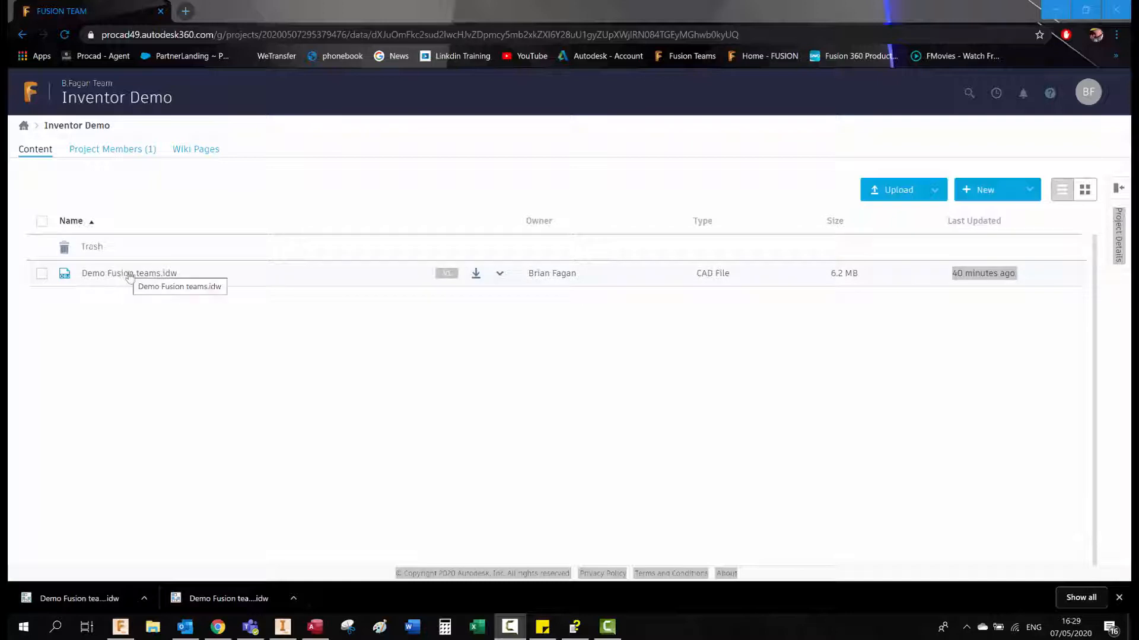
pyautogui.click(476, 274)
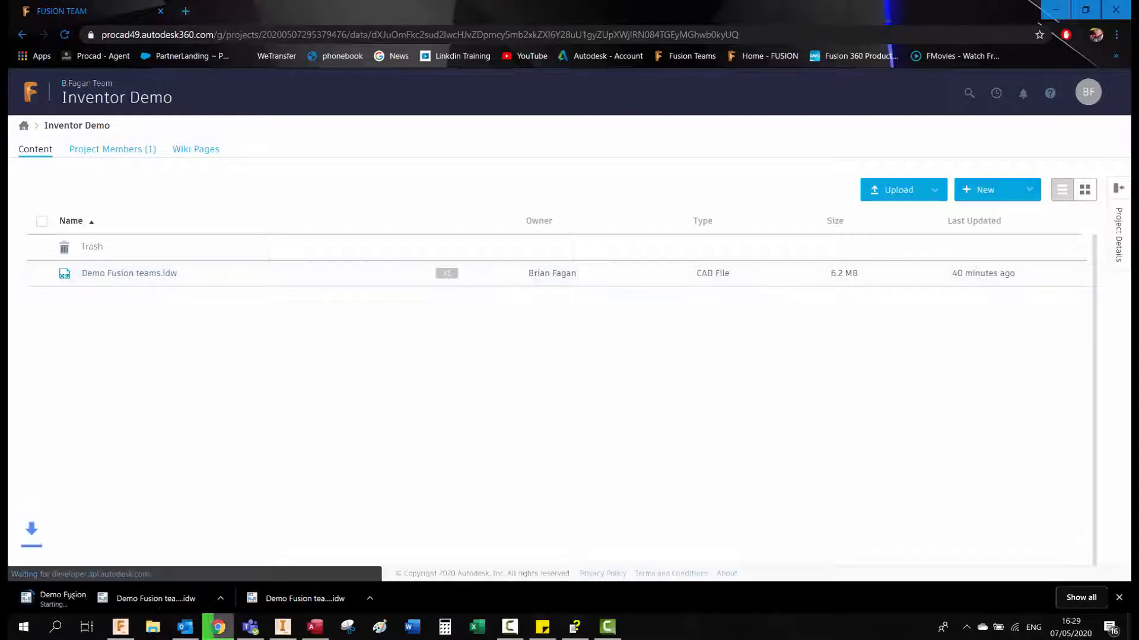
pyautogui.moveTo(107, 635)
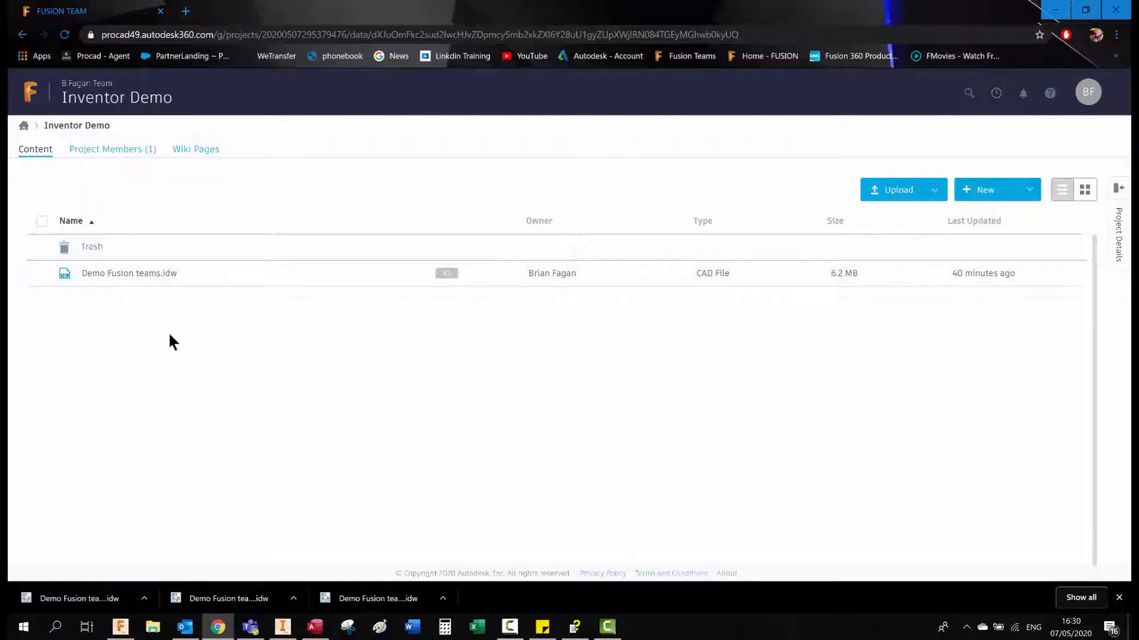
# Show the additional file actions available for Demo Fusion teams.idw.
pyautogui.click(502, 275)
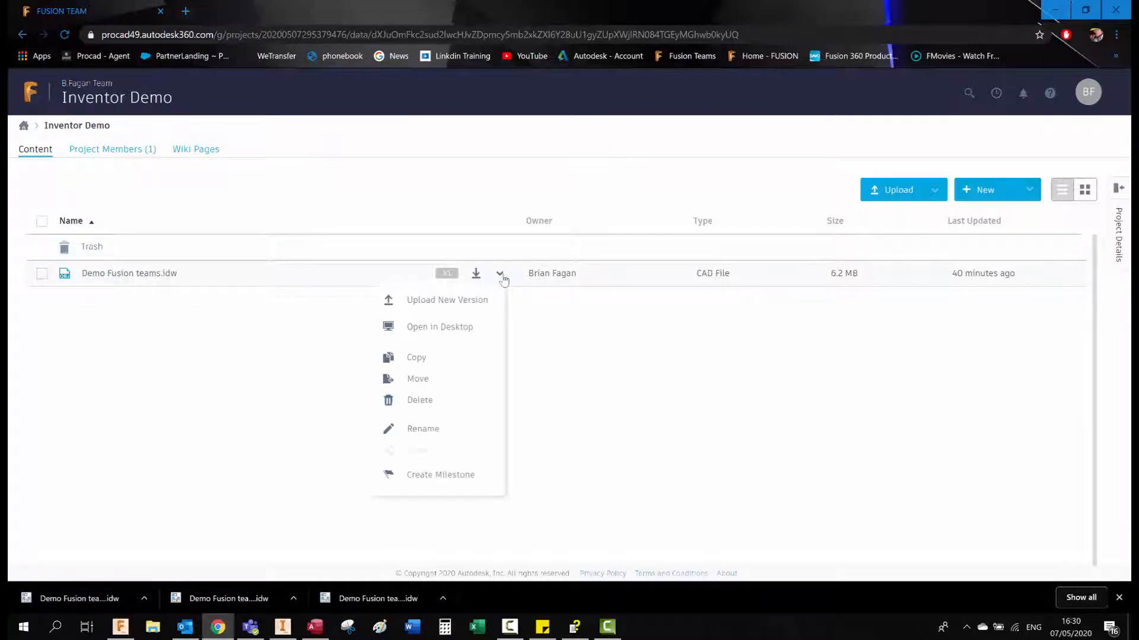